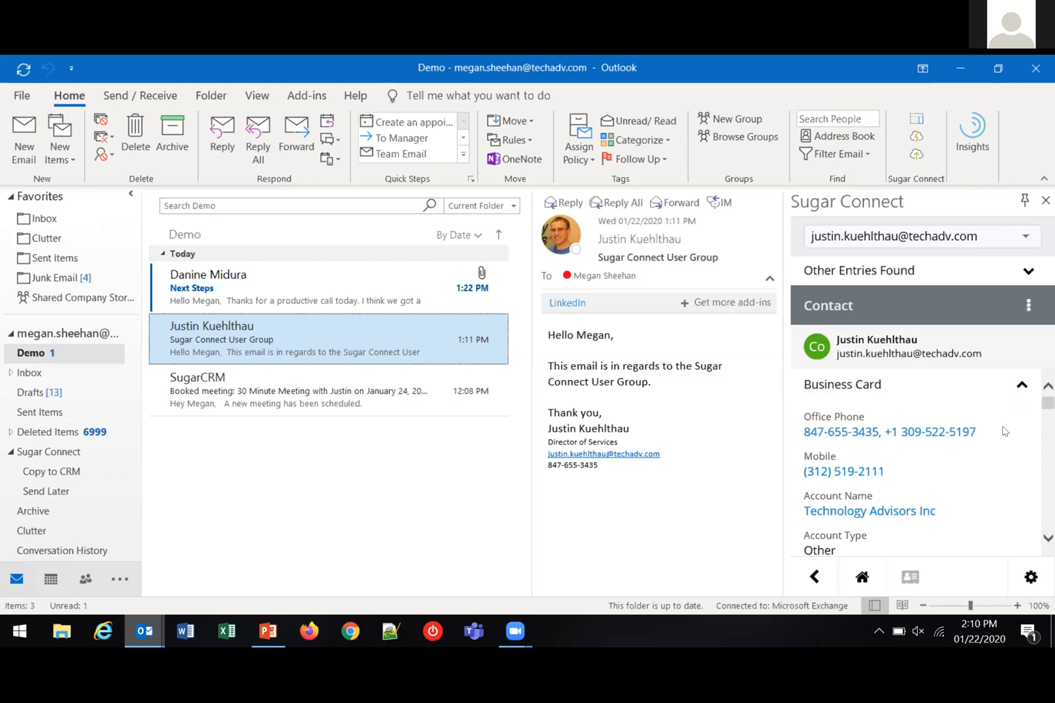
Review the contact's Business Card fields in Sugar Connect, from Office Phone to Account Manager
{"action": "scroll", "coordinate": [993, 439], "scroll_direction": "down", "scroll_amount": 3}
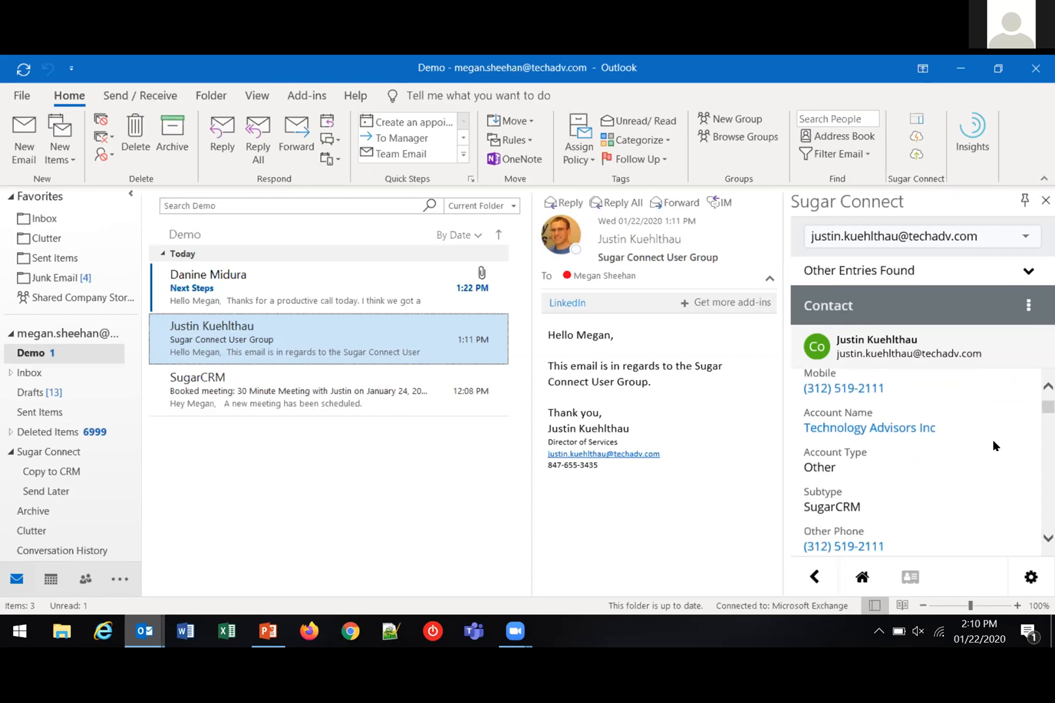
{"action": "scroll", "coordinate": [992, 439], "scroll_direction": "down", "scroll_amount": 1}
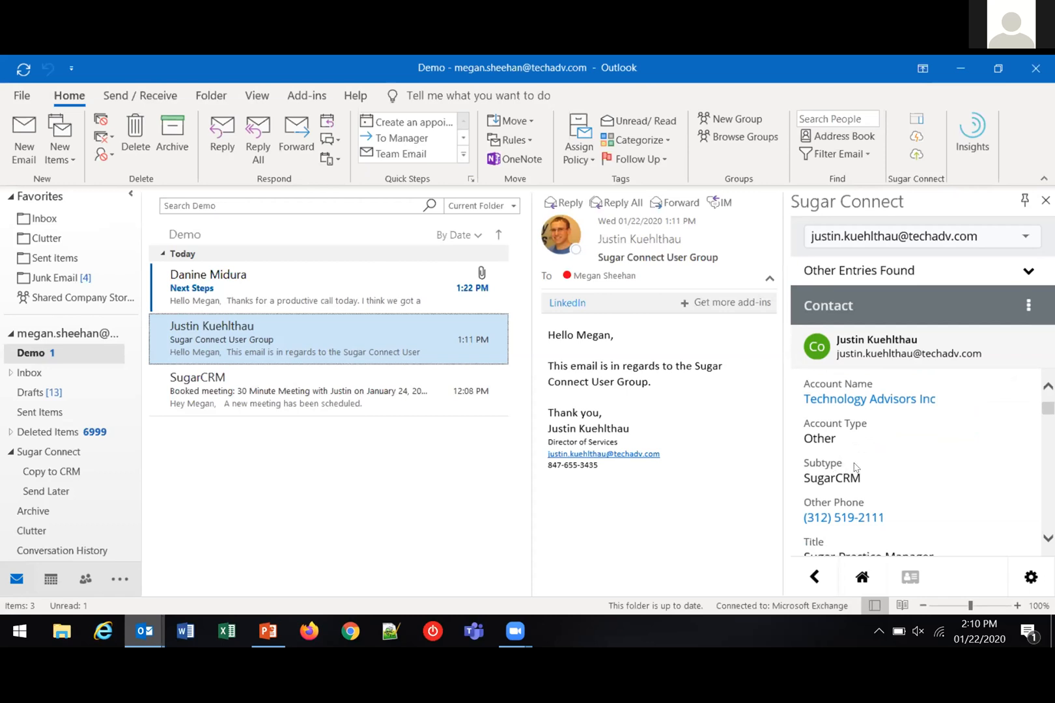
{"action": "scroll", "coordinate": [855, 467], "scroll_direction": "down", "scroll_amount": 3}
{"action": "scroll", "coordinate": [855, 467], "scroll_direction": "down", "scroll_amount": 6}
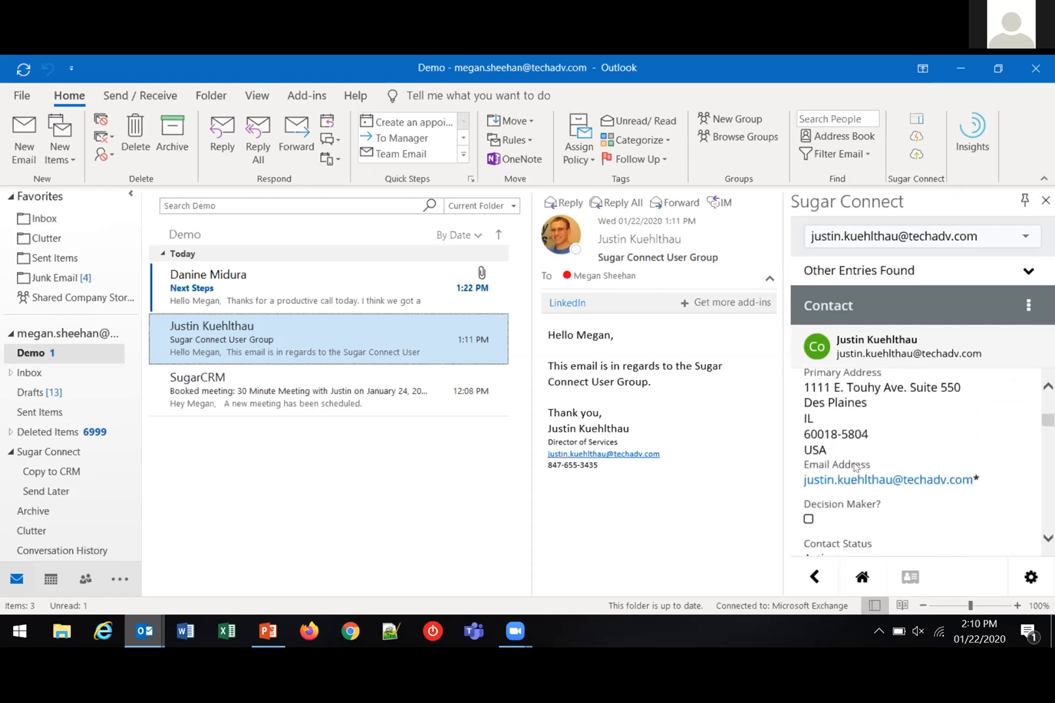
{"action": "scroll", "coordinate": [855, 467], "scroll_direction": "down", "scroll_amount": 3}
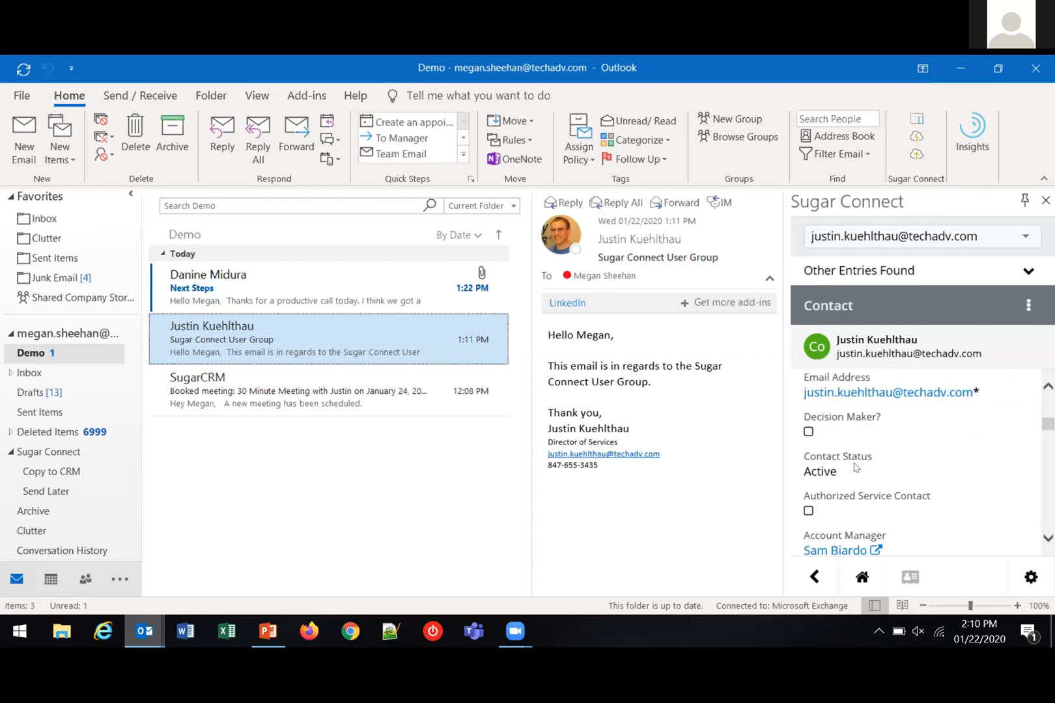
{"action": "scroll", "coordinate": [855, 467], "scroll_direction": "up", "scroll_amount": 12}
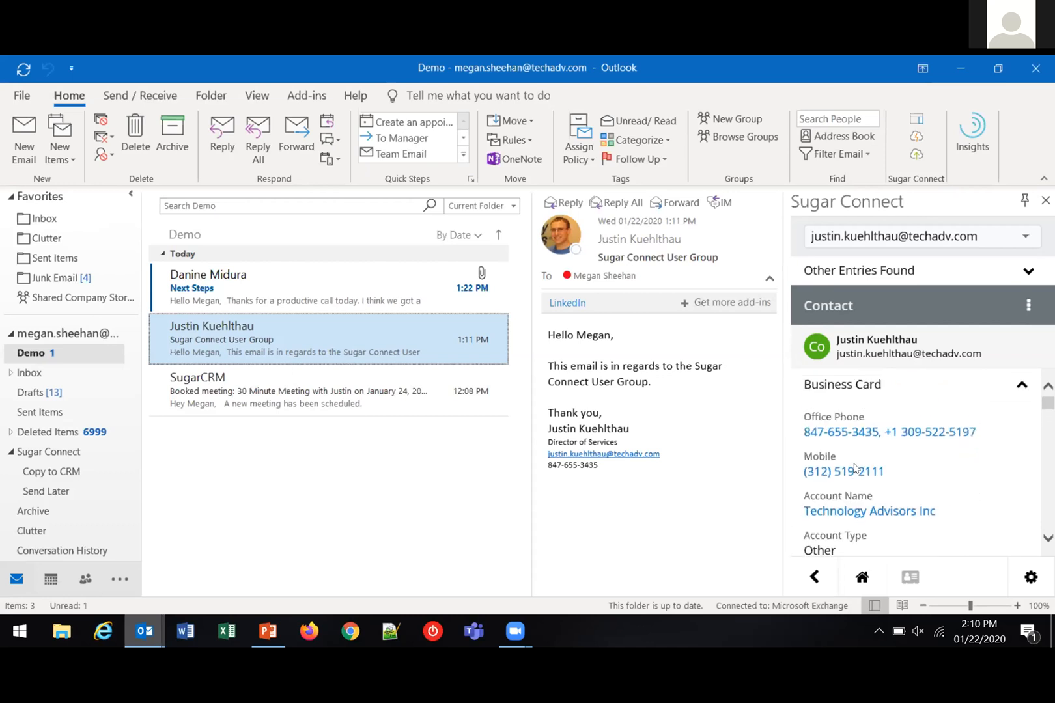
Open the contact's entry for editing in Sugar Connect, look through its fields, and cancel without saving
{"action": "left_click", "coordinate": [1027, 305]}
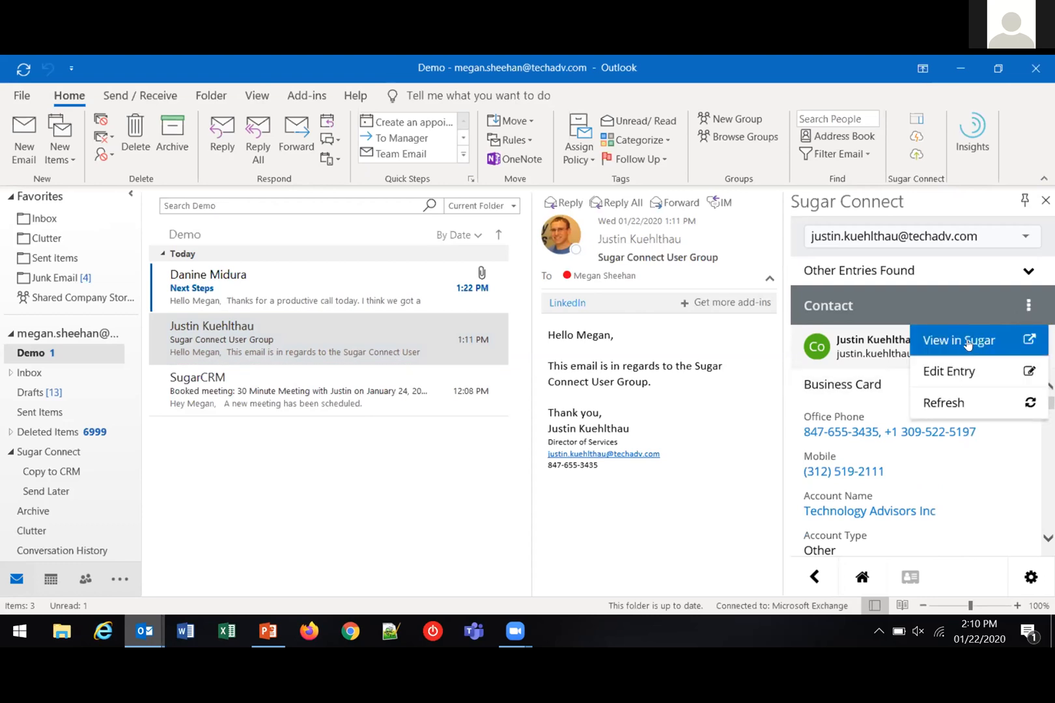
{"action": "left_click", "coordinate": [959, 370]}
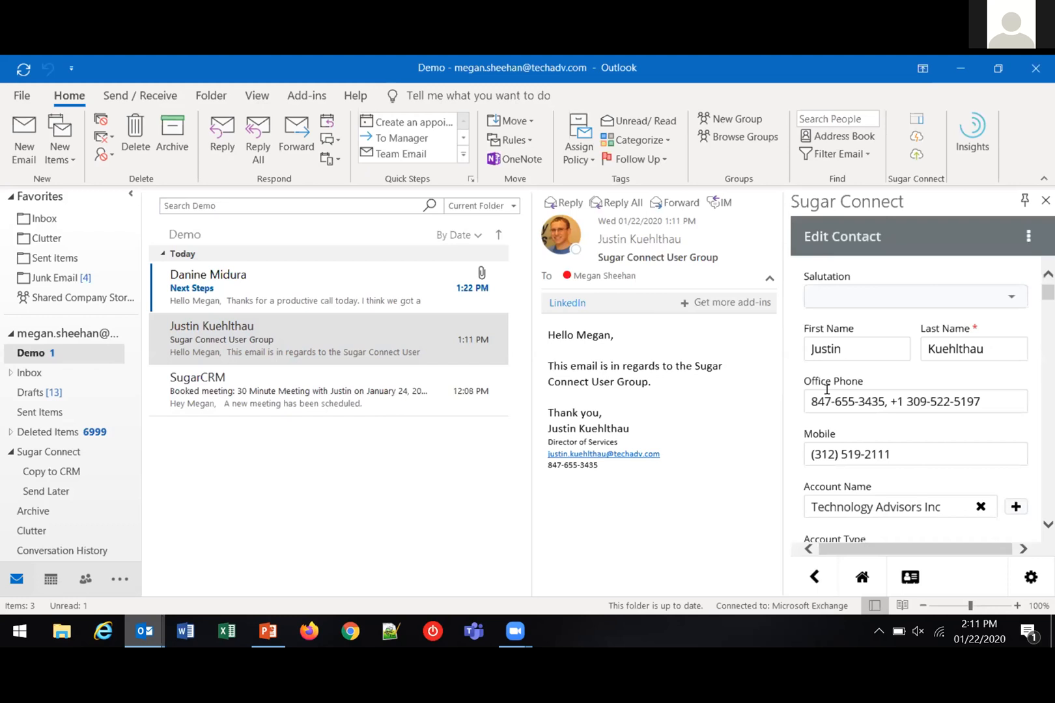
{"action": "scroll", "coordinate": [834, 386], "scroll_direction": "down", "scroll_amount": 1}
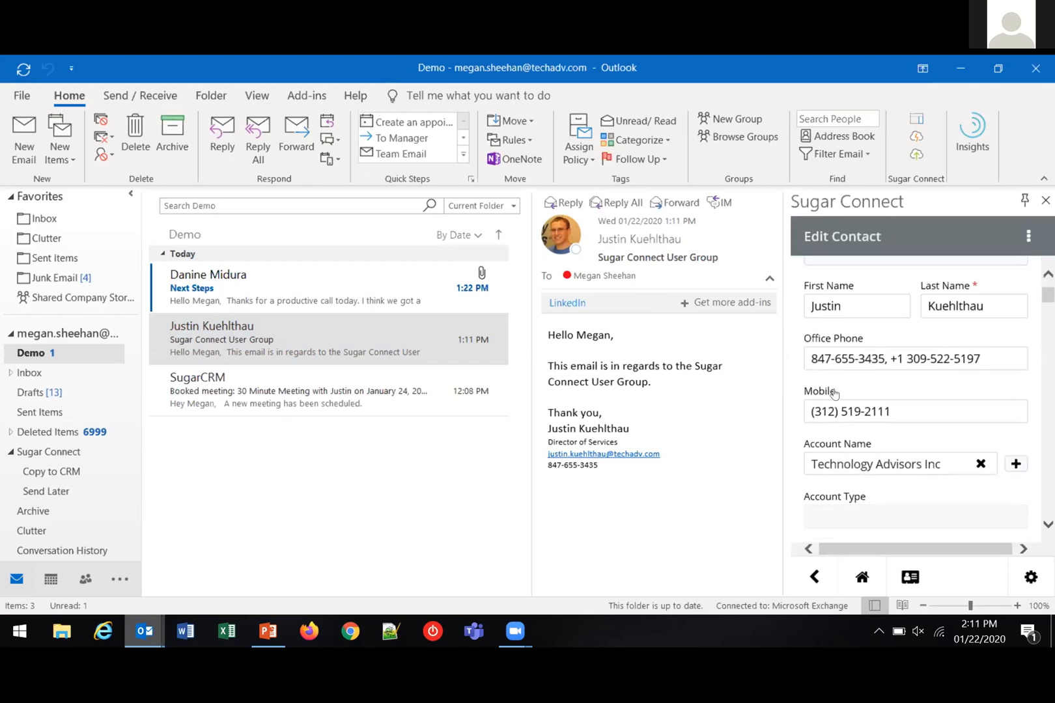
{"action": "scroll", "coordinate": [837, 394], "scroll_direction": "down", "scroll_amount": 5}
{"action": "scroll", "coordinate": [838, 397], "scroll_direction": "up", "scroll_amount": 6}
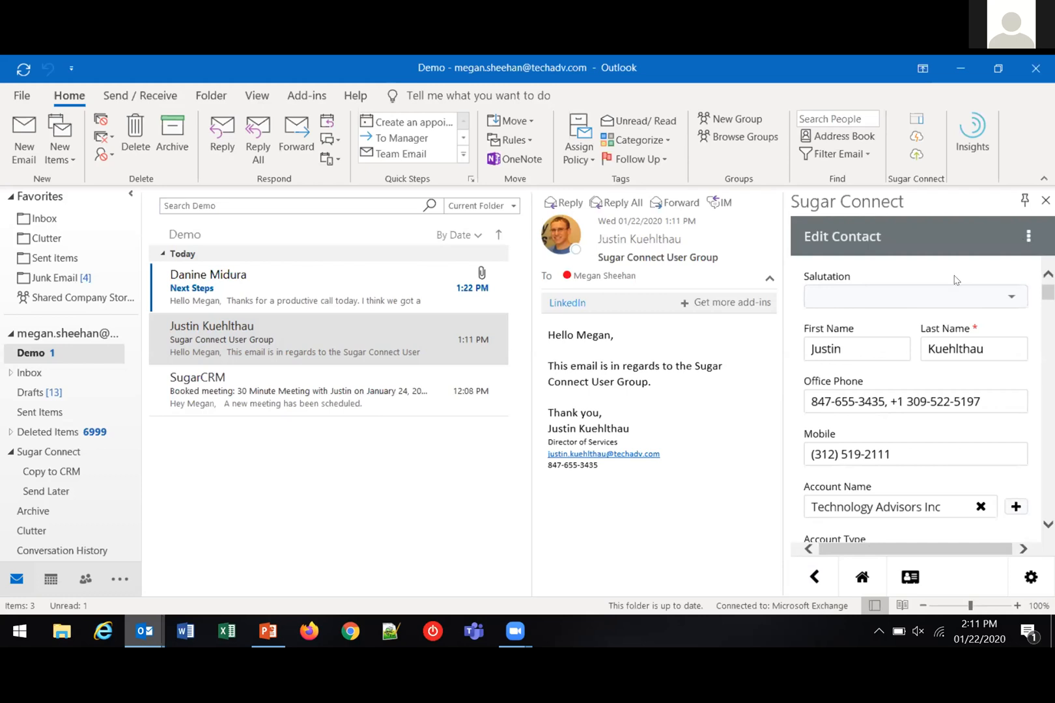
{"action": "left_click", "coordinate": [1027, 238]}
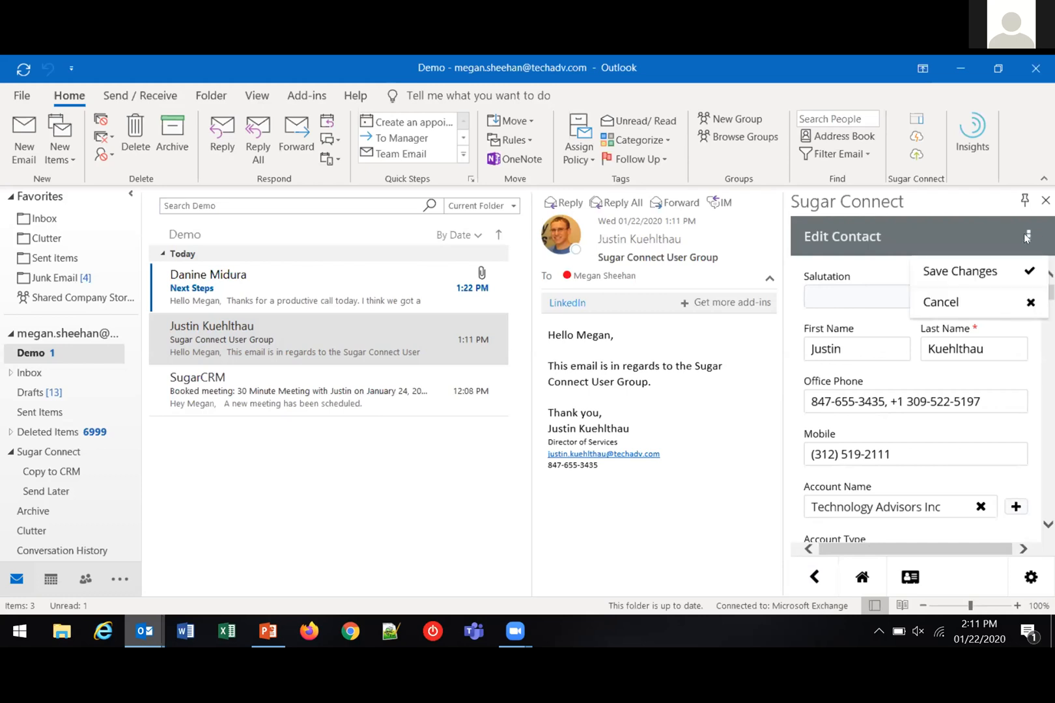
{"action": "left_click", "coordinate": [964, 303]}
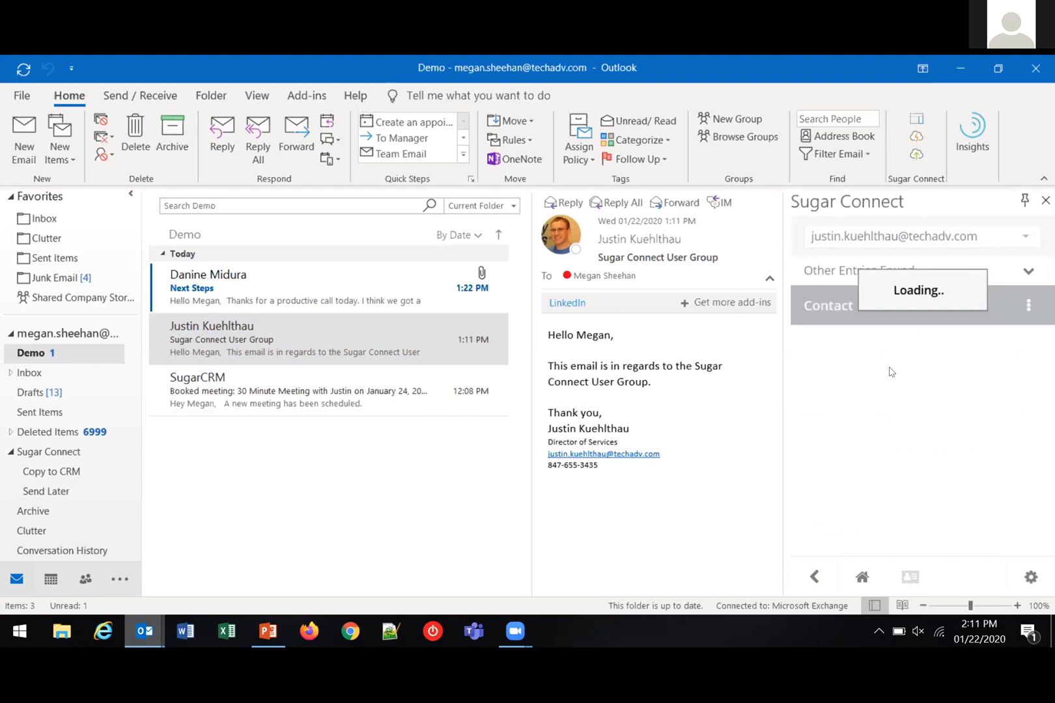
Examine the contact's remaining details and related record sections down to TCS Roles, and expand the Calls list
{"action": "scroll", "coordinate": [891, 371], "scroll_direction": "down", "scroll_amount": 5}
{"action": "scroll", "coordinate": [890, 439], "scroll_direction": "down", "scroll_amount": 10}
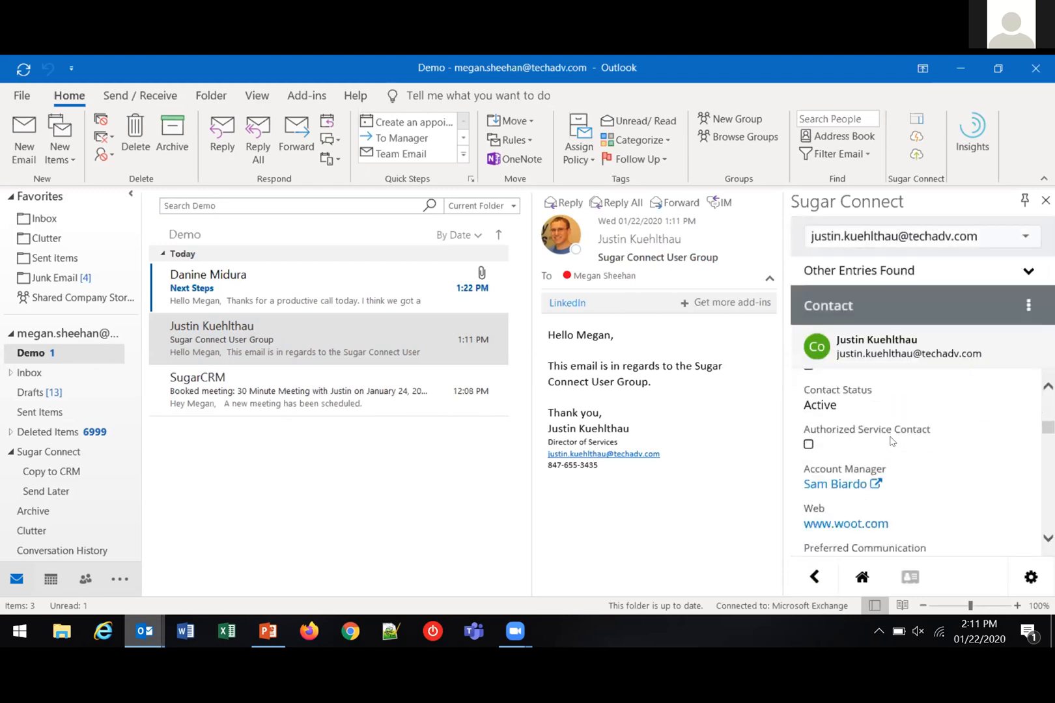
{"action": "scroll", "coordinate": [886, 440], "scroll_direction": "down", "scroll_amount": 10}
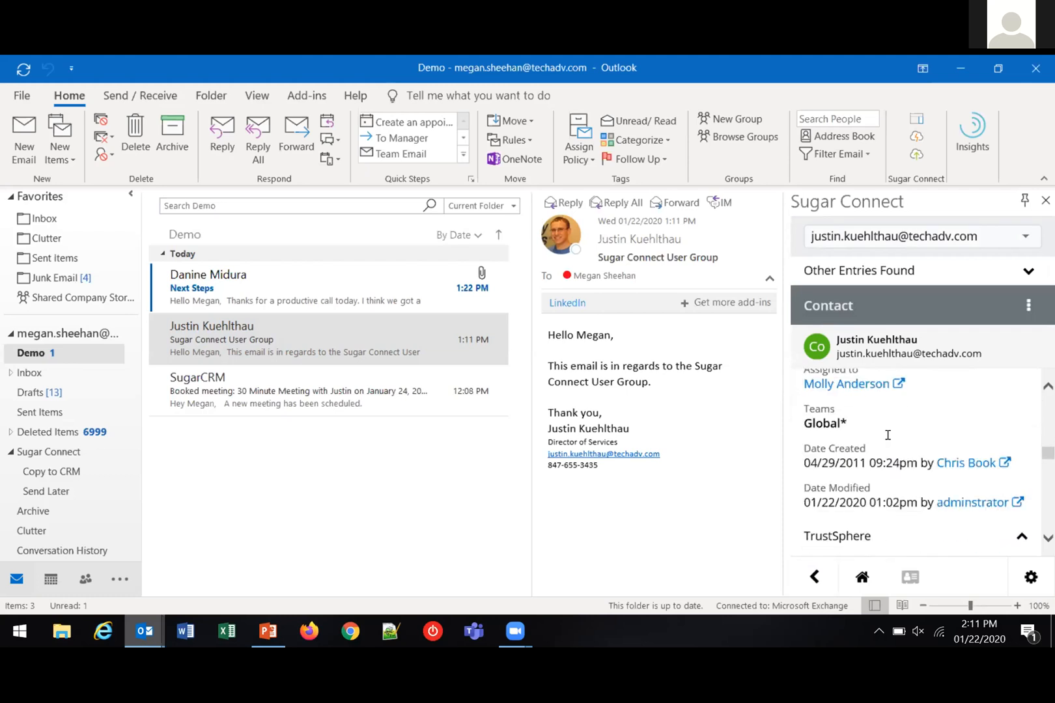
{"action": "scroll", "coordinate": [887, 436], "scroll_direction": "down", "scroll_amount": 10}
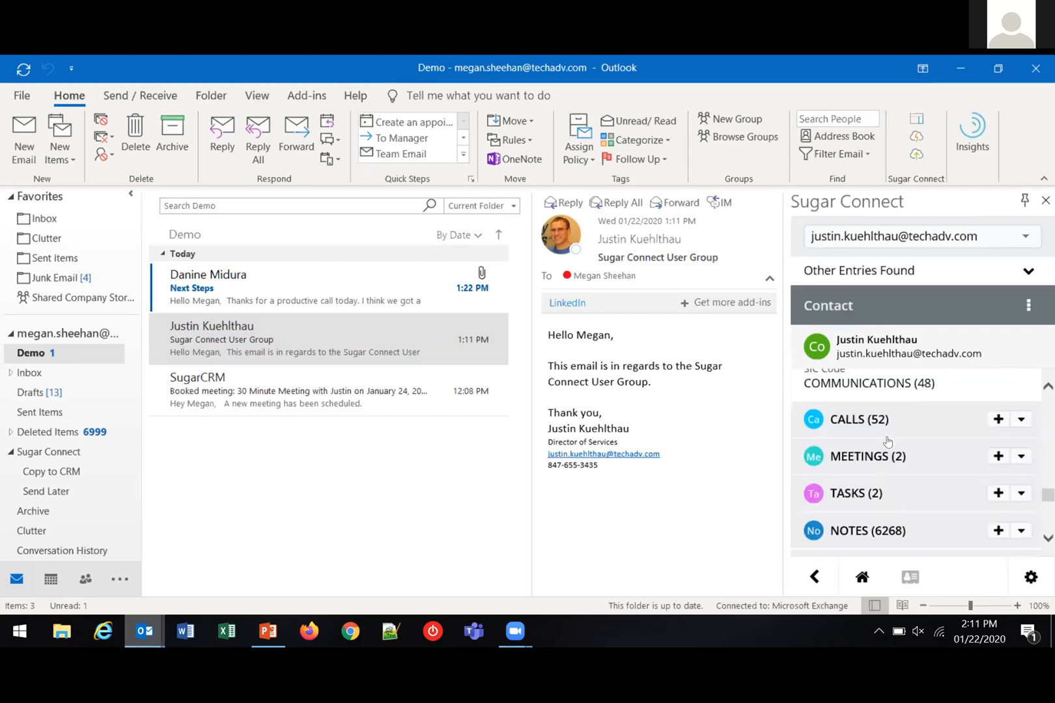
{"action": "scroll", "coordinate": [887, 441], "scroll_direction": "down", "scroll_amount": 4}
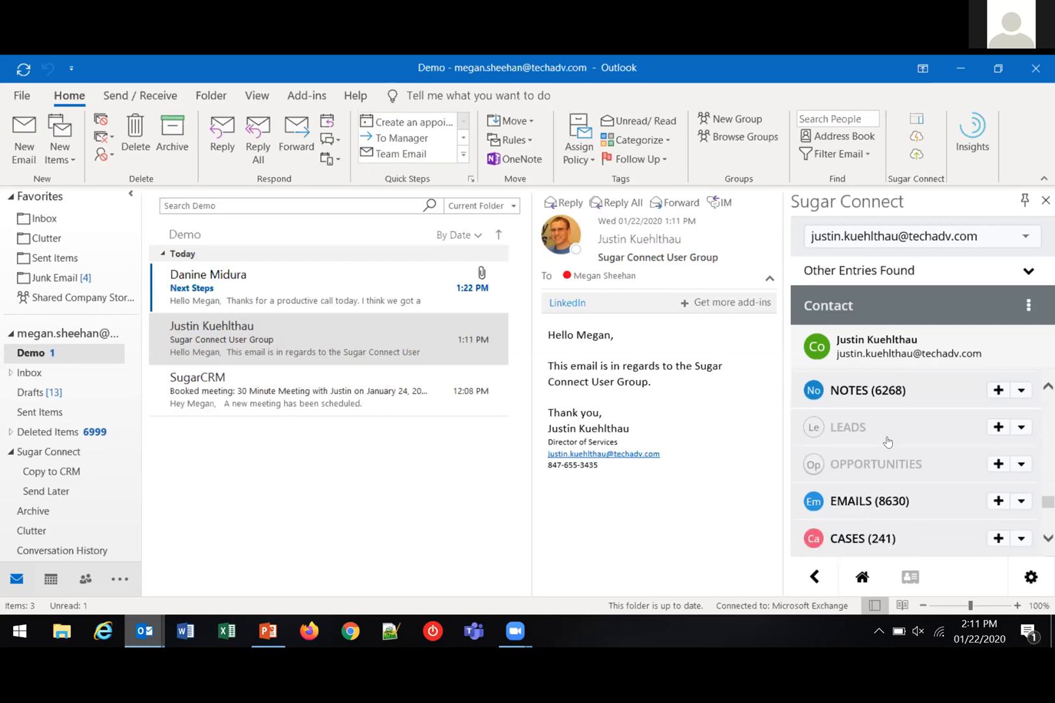
{"action": "scroll", "coordinate": [887, 442], "scroll_direction": "down", "scroll_amount": 5}
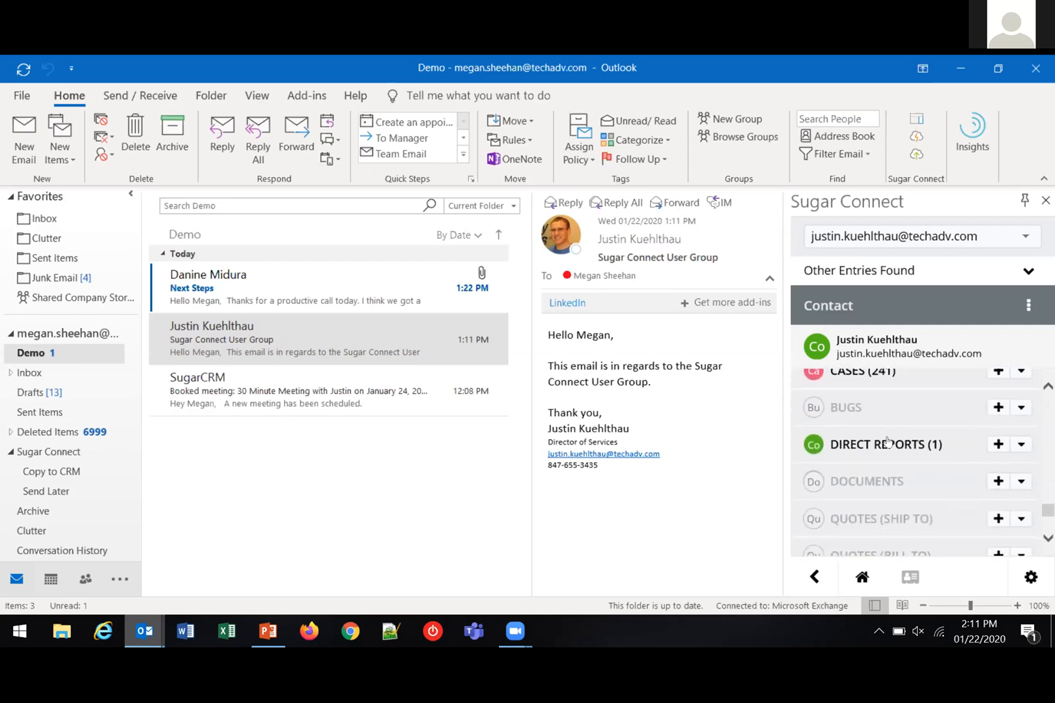
{"action": "scroll", "coordinate": [887, 443], "scroll_direction": "down", "scroll_amount": 4}
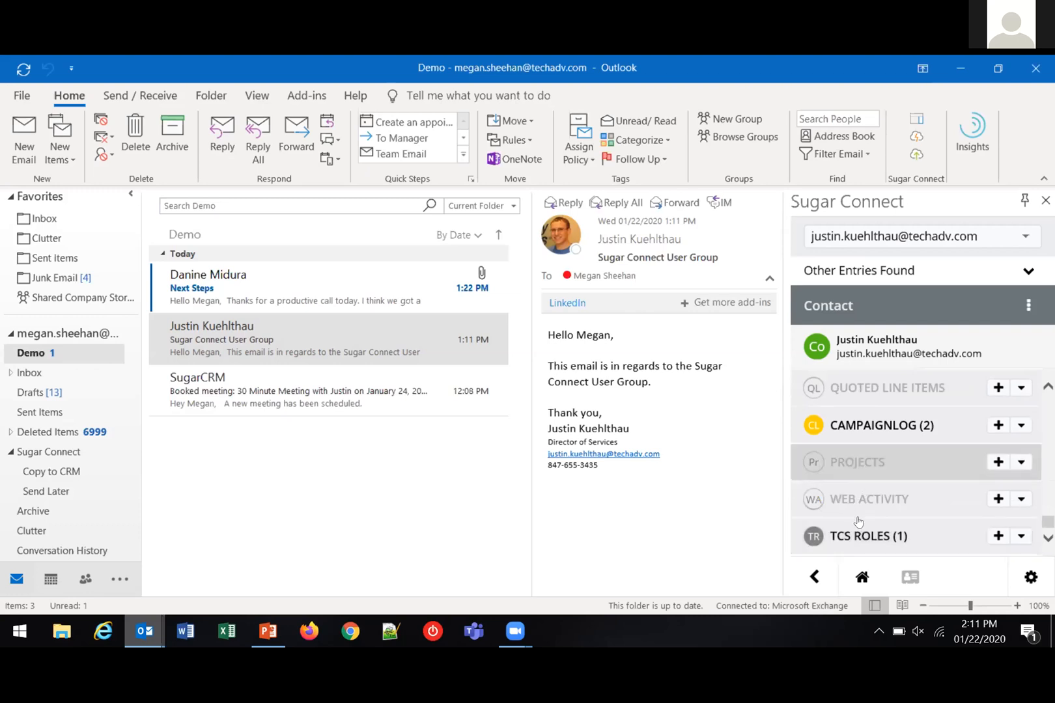
{"action": "scroll", "coordinate": [865, 464], "scroll_direction": "up", "scroll_amount": 3}
{"action": "scroll", "coordinate": [865, 464], "scroll_direction": "up", "scroll_amount": 3}
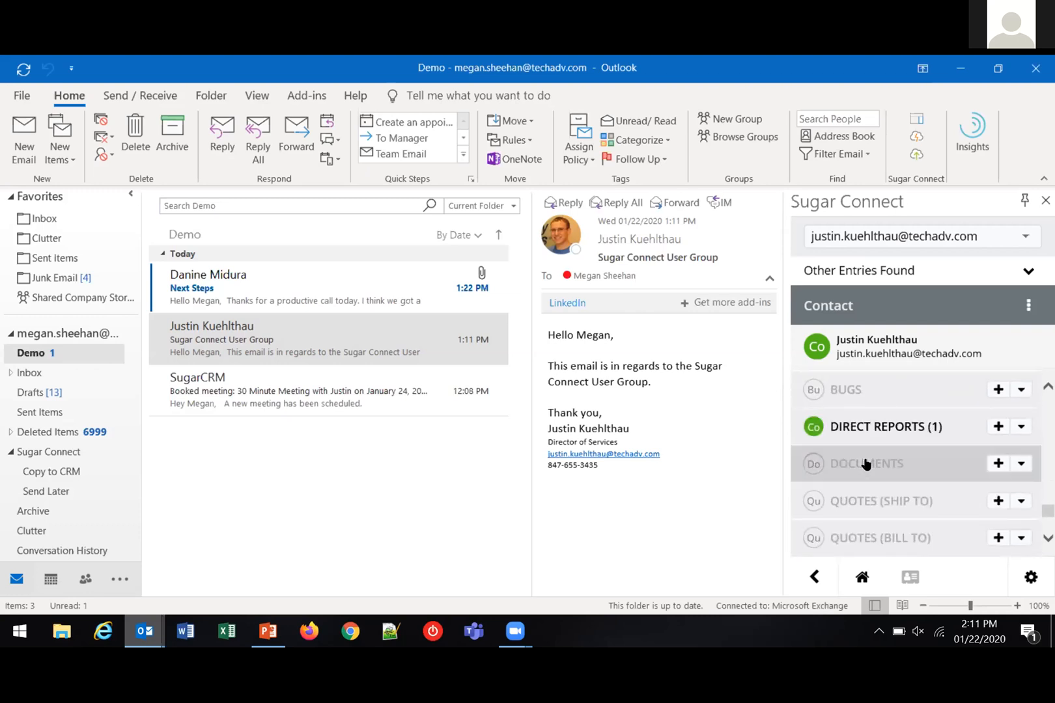
{"action": "scroll", "coordinate": [865, 464], "scroll_direction": "up", "scroll_amount": 5}
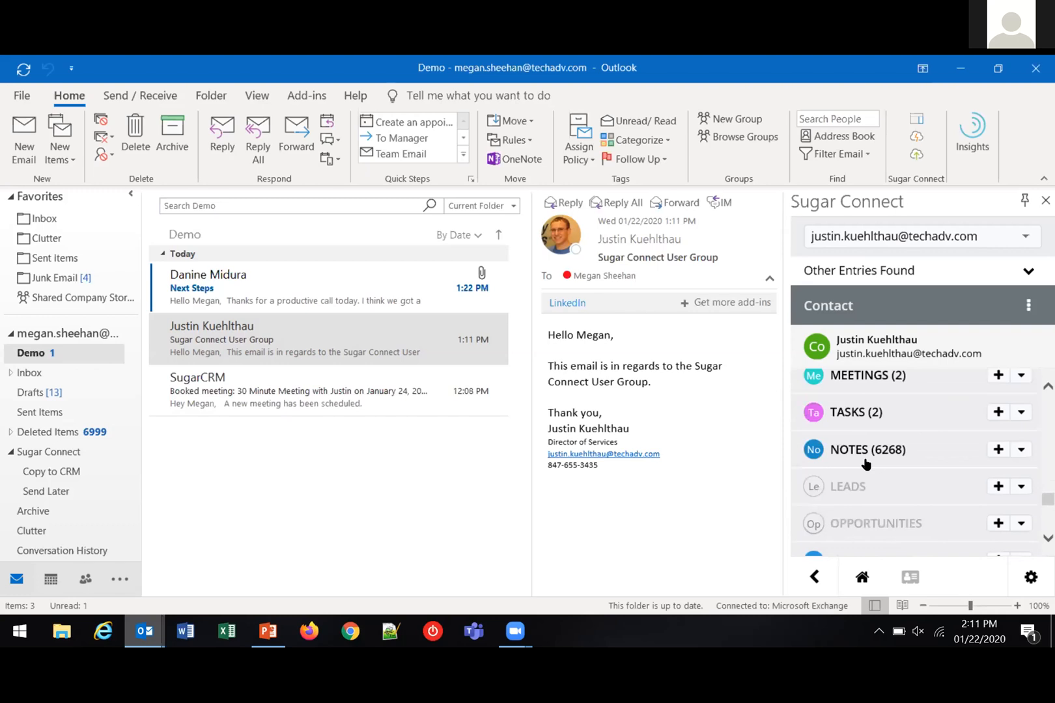
{"action": "scroll", "coordinate": [873, 420], "scroll_direction": "up", "scroll_amount": 2}
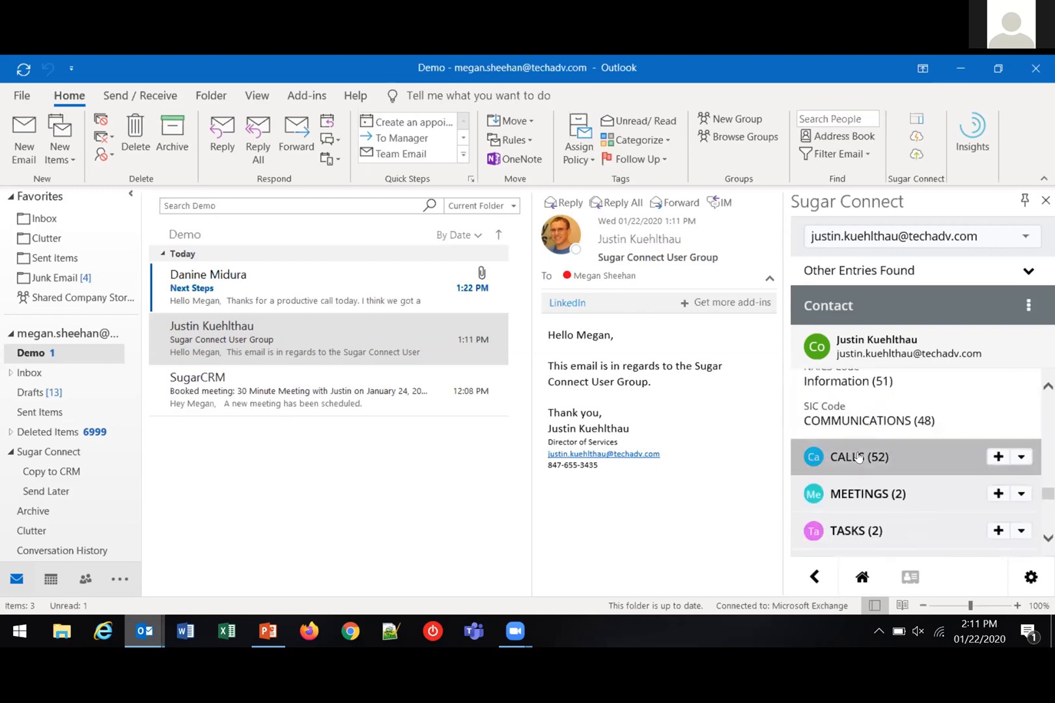
{"action": "left_click", "coordinate": [858, 456]}
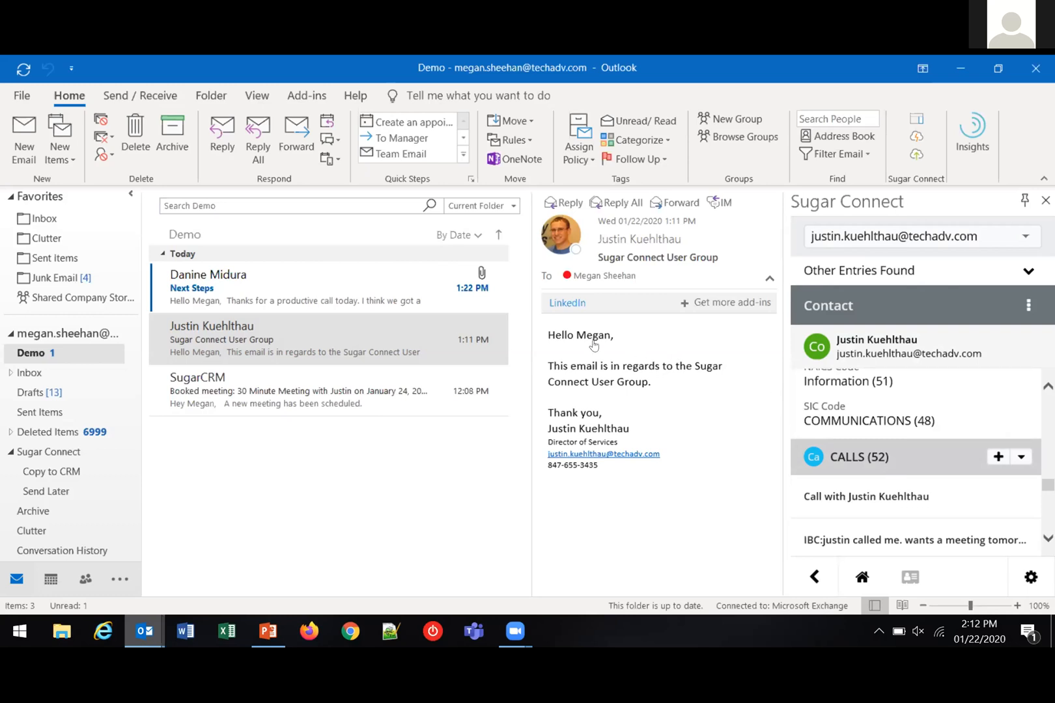
Select the SugarCRM booked-meeting email, inspect the Create Contact form for adding its sender to Sugar, and cancel it
{"action": "left_click", "coordinate": [207, 393]}
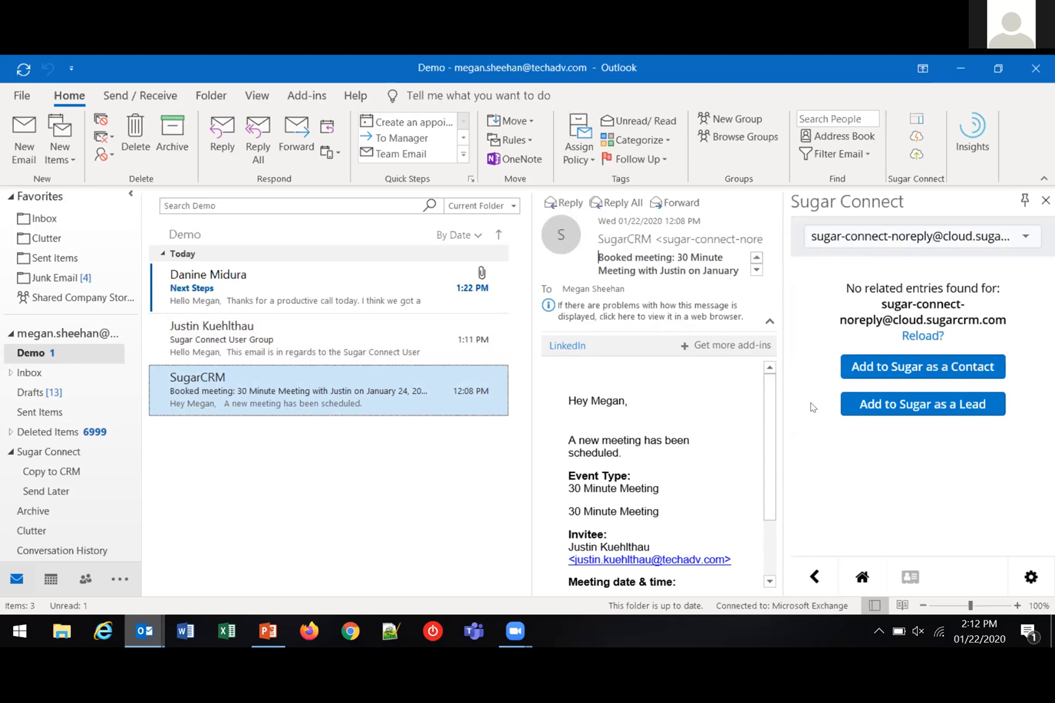
{"action": "left_click", "coordinate": [892, 363]}
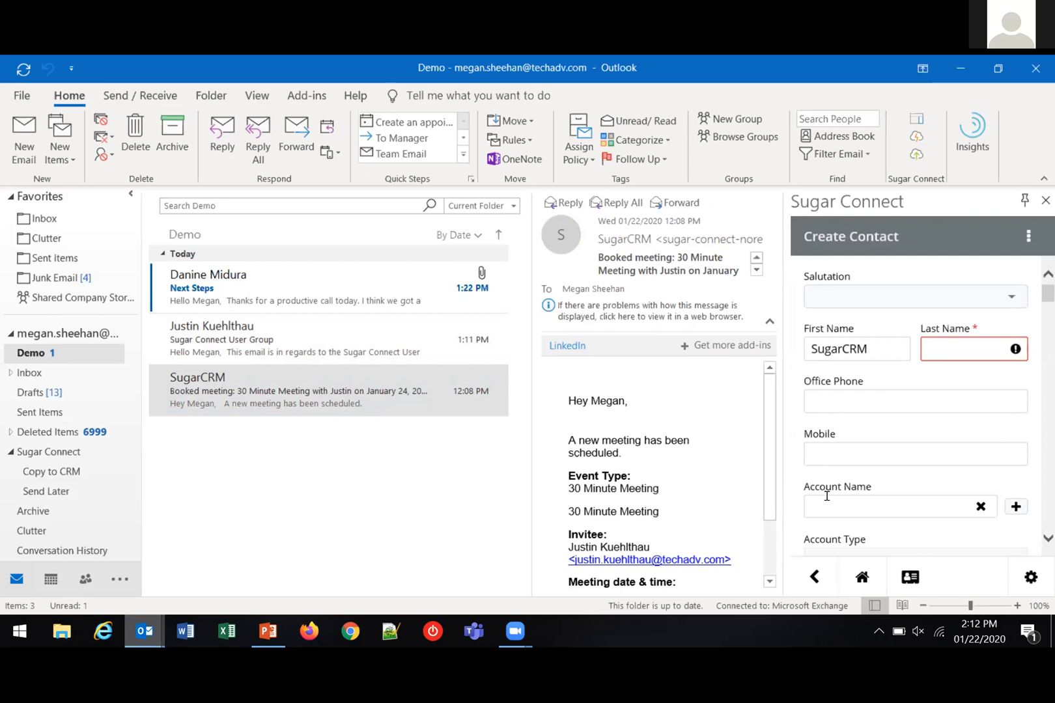
{"action": "scroll", "coordinate": [836, 493], "scroll_direction": "down", "scroll_amount": 1}
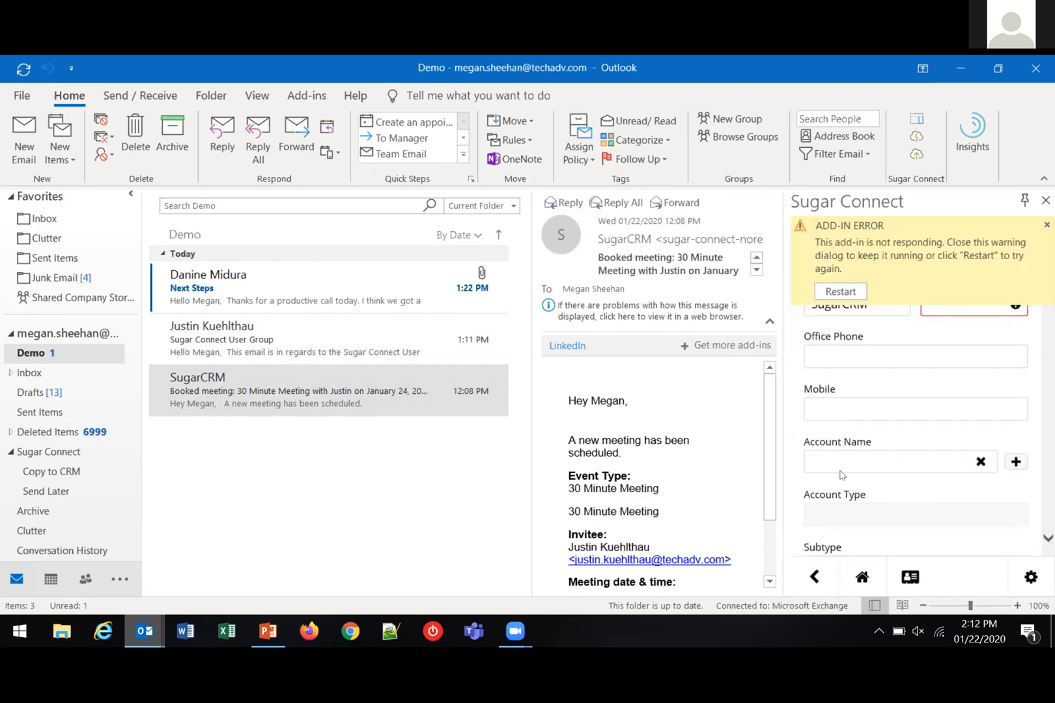
{"action": "left_click", "coordinate": [1046, 225]}
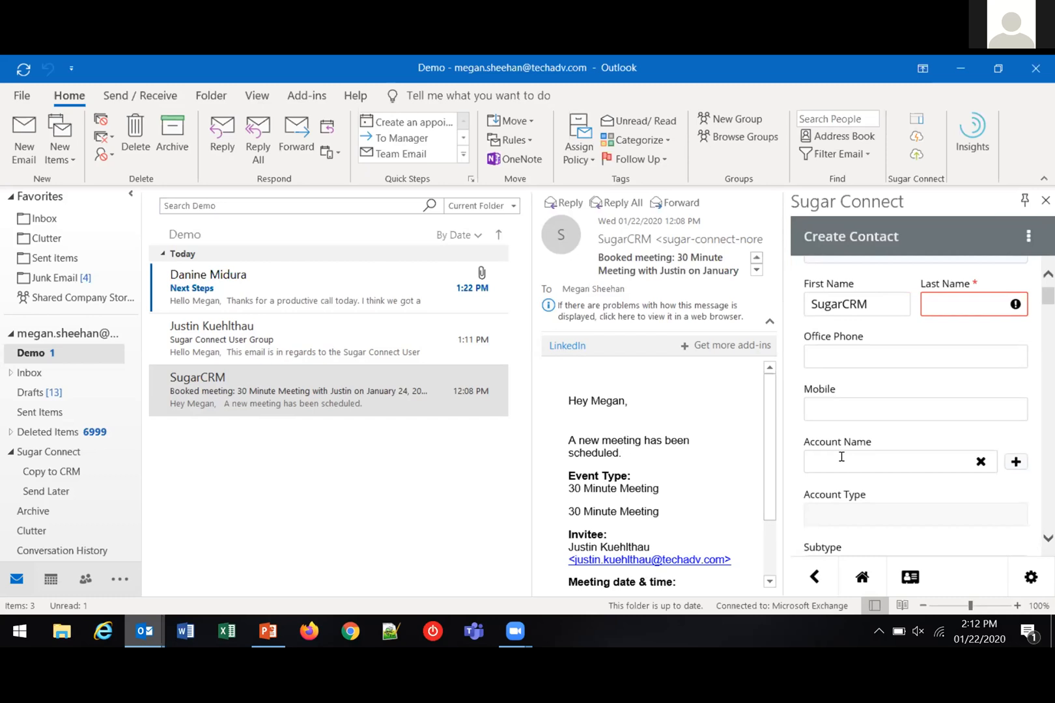
{"action": "scroll", "coordinate": [850, 452], "scroll_direction": "up", "scroll_amount": 1}
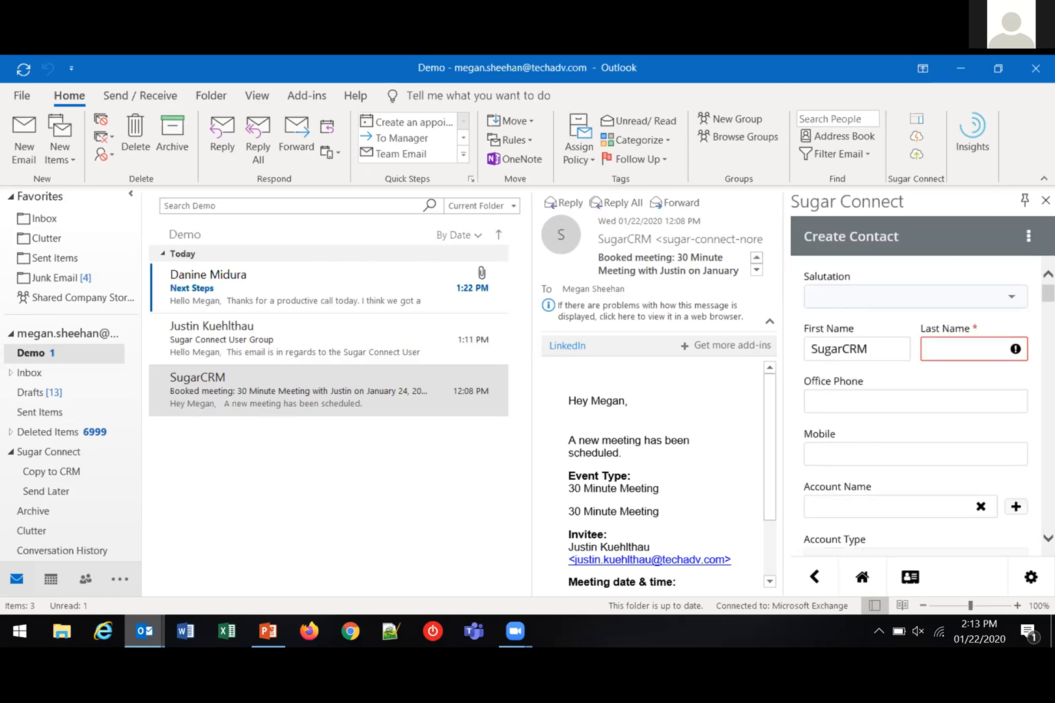
{"action": "left_click", "coordinate": [1027, 239]}
{"action": "left_click", "coordinate": [941, 301]}
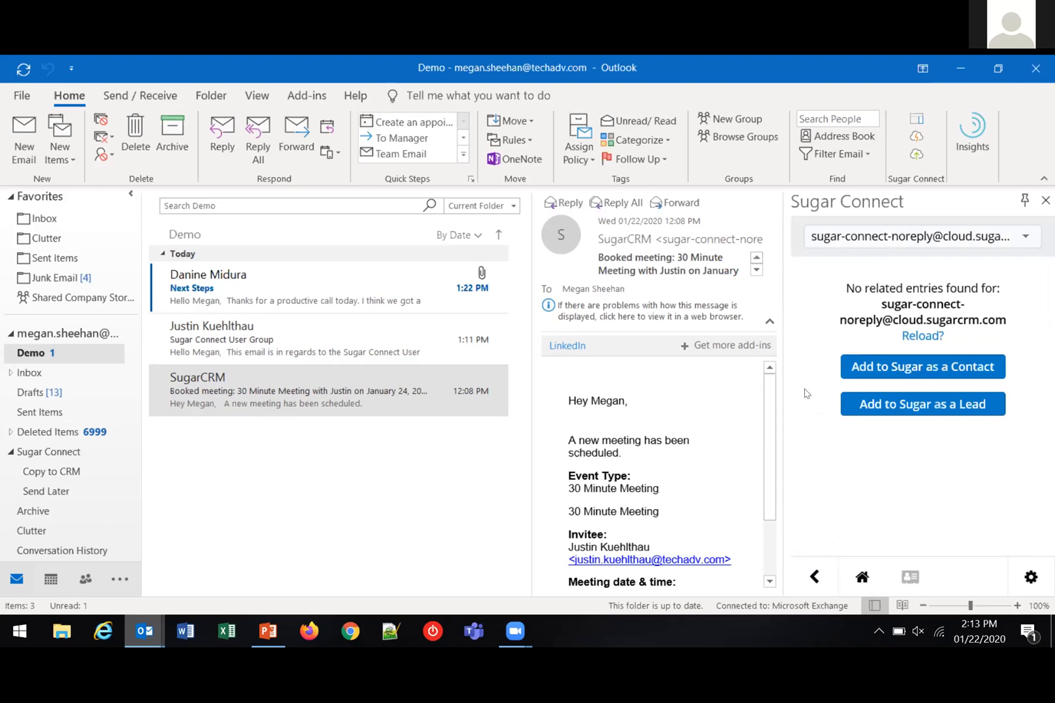
Look through the modules on the Sugar Connect home page, view the Accounts list, and return to the home page
{"action": "left_click", "coordinate": [865, 574]}
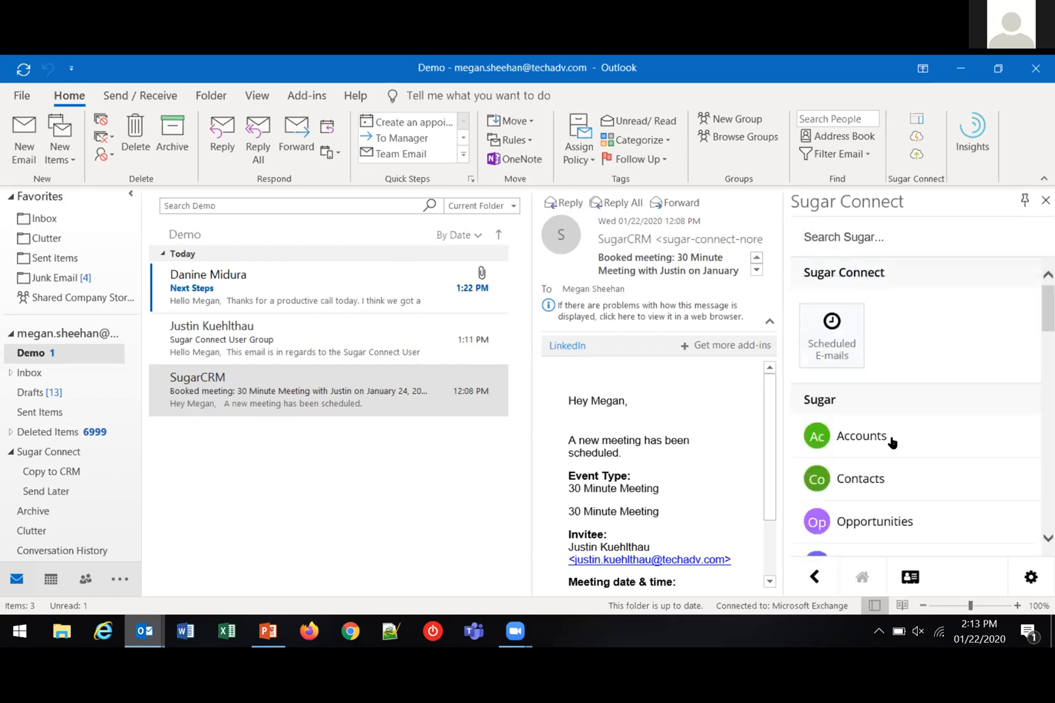
{"action": "scroll", "coordinate": [896, 429], "scroll_direction": "down", "scroll_amount": 1}
{"action": "scroll", "coordinate": [895, 426], "scroll_direction": "down", "scroll_amount": 2}
{"action": "scroll", "coordinate": [894, 436], "scroll_direction": "up", "scroll_amount": 3}
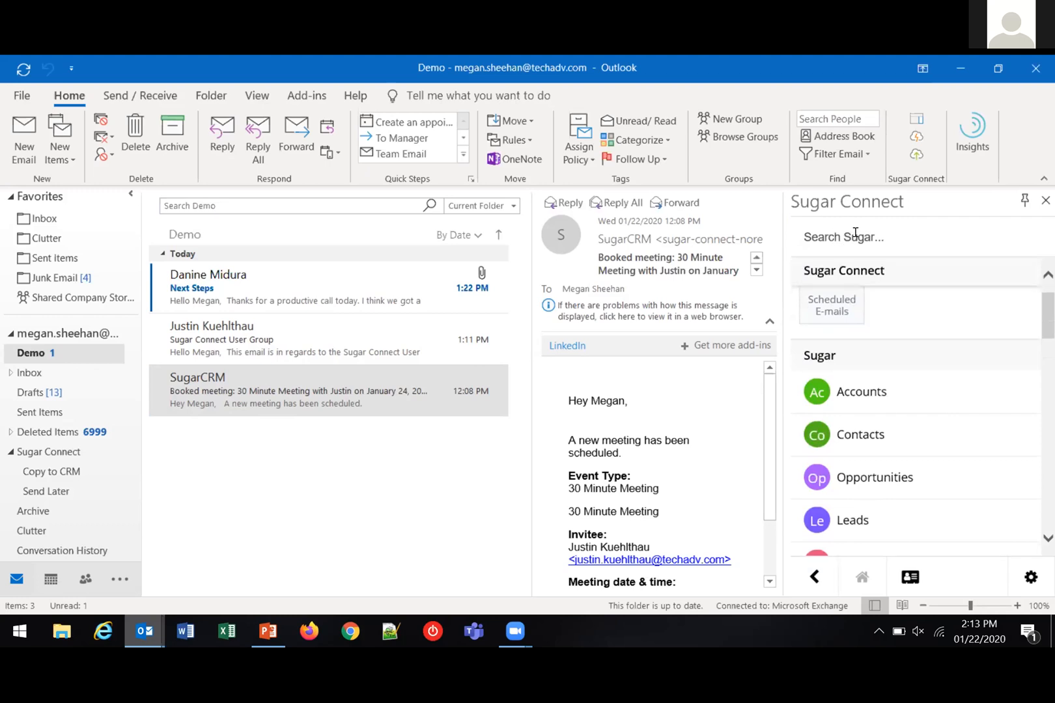
{"action": "left_click", "coordinate": [839, 393]}
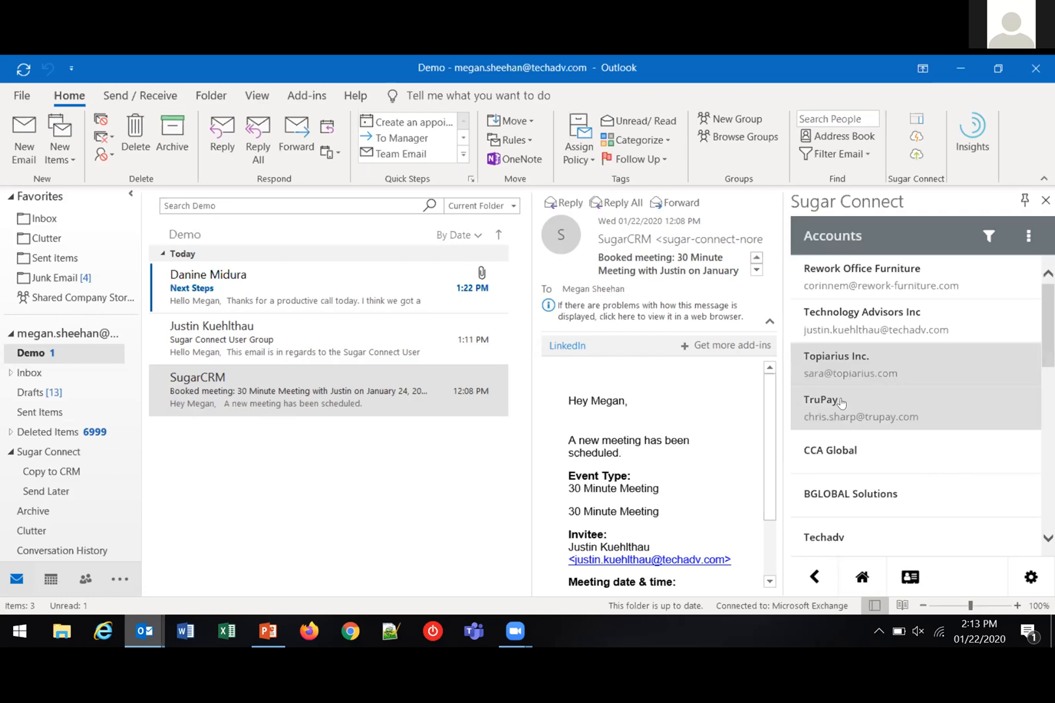
{"action": "left_click", "coordinate": [814, 564]}
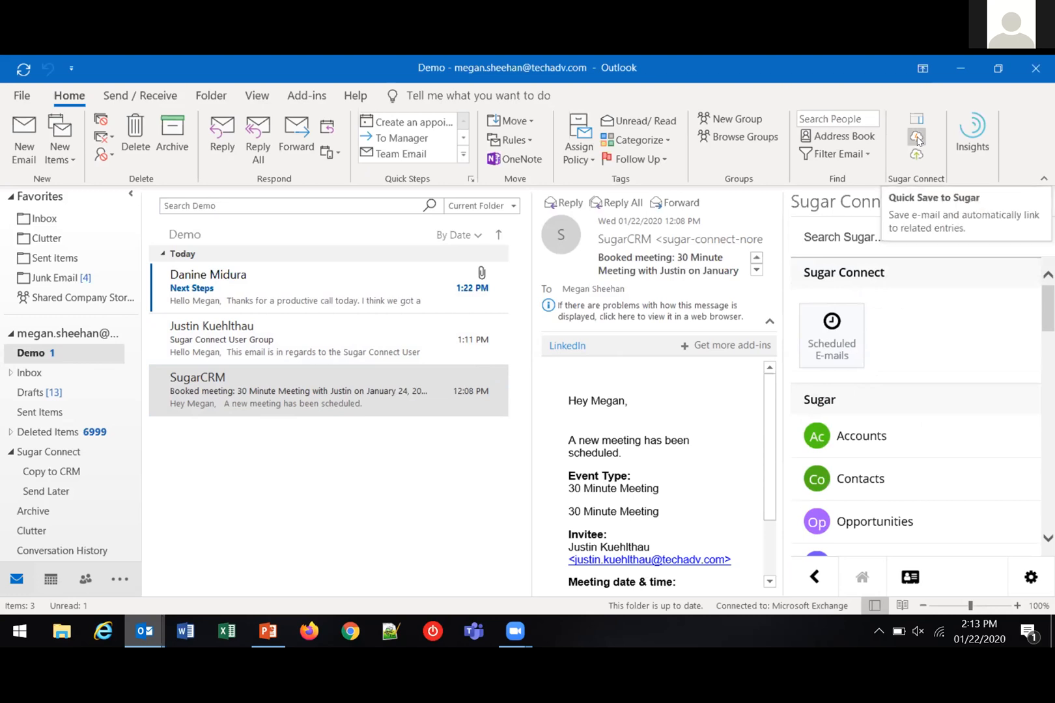
Quick-save the "Sugar Connect User Group" email to Sugar with automatic linking to related entries
{"action": "left_click", "coordinate": [271, 337]}
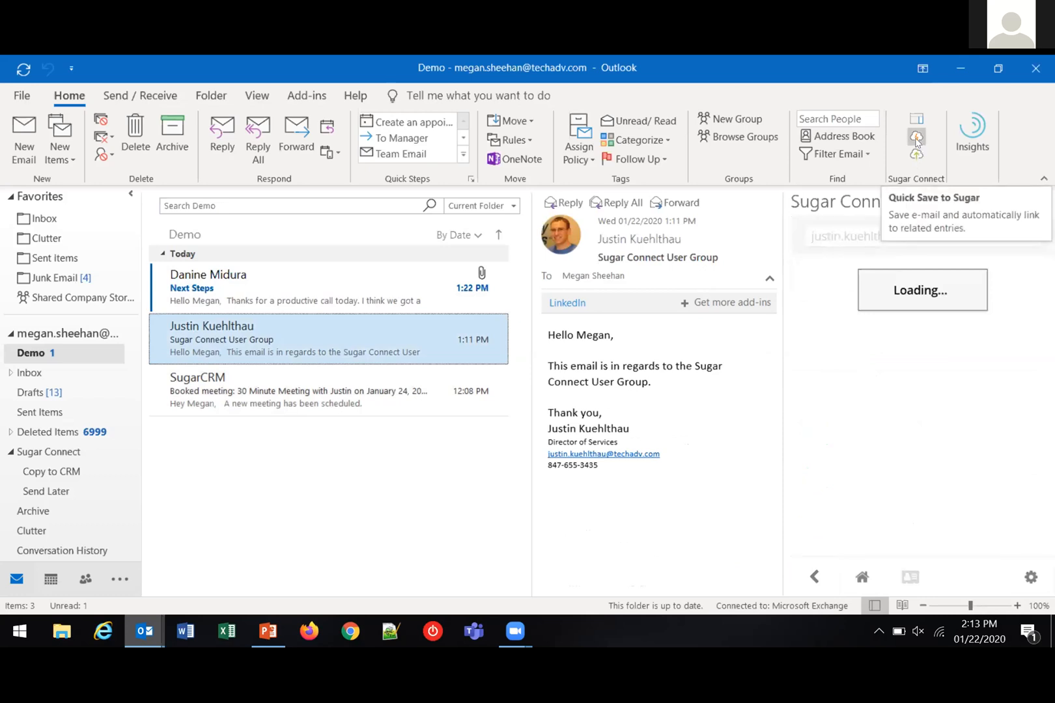
{"action": "left_click", "coordinate": [916, 138]}
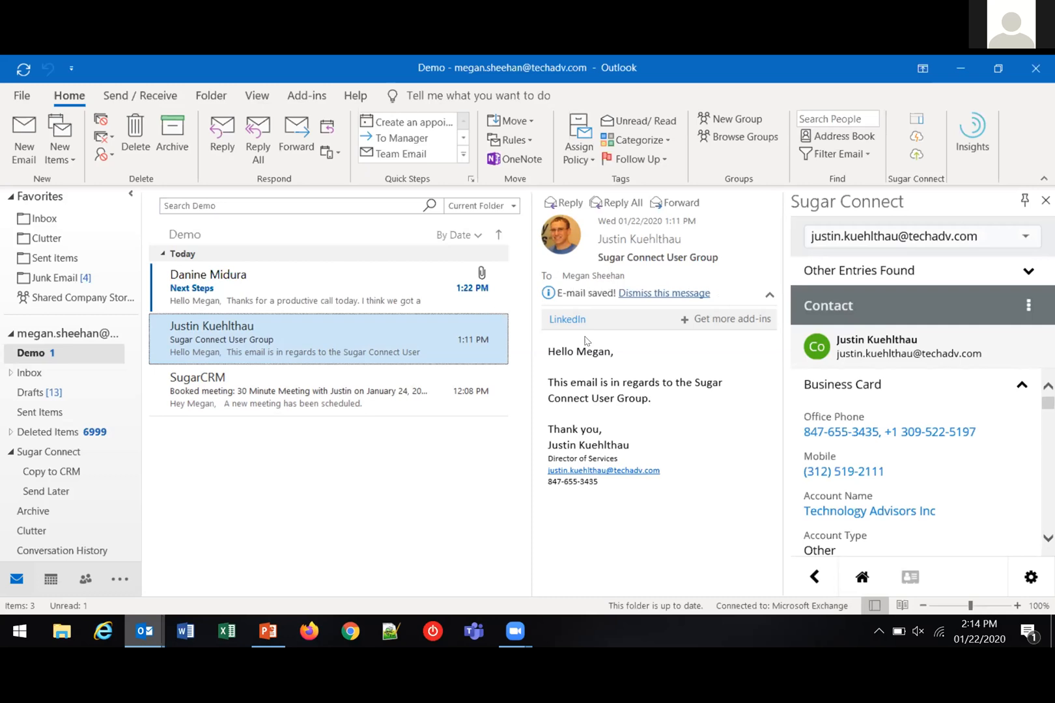
Open the save options for the "Next Steps" email and look through its suggested related accounts, contacts, opportunities and cases
{"action": "left_click", "coordinate": [400, 293]}
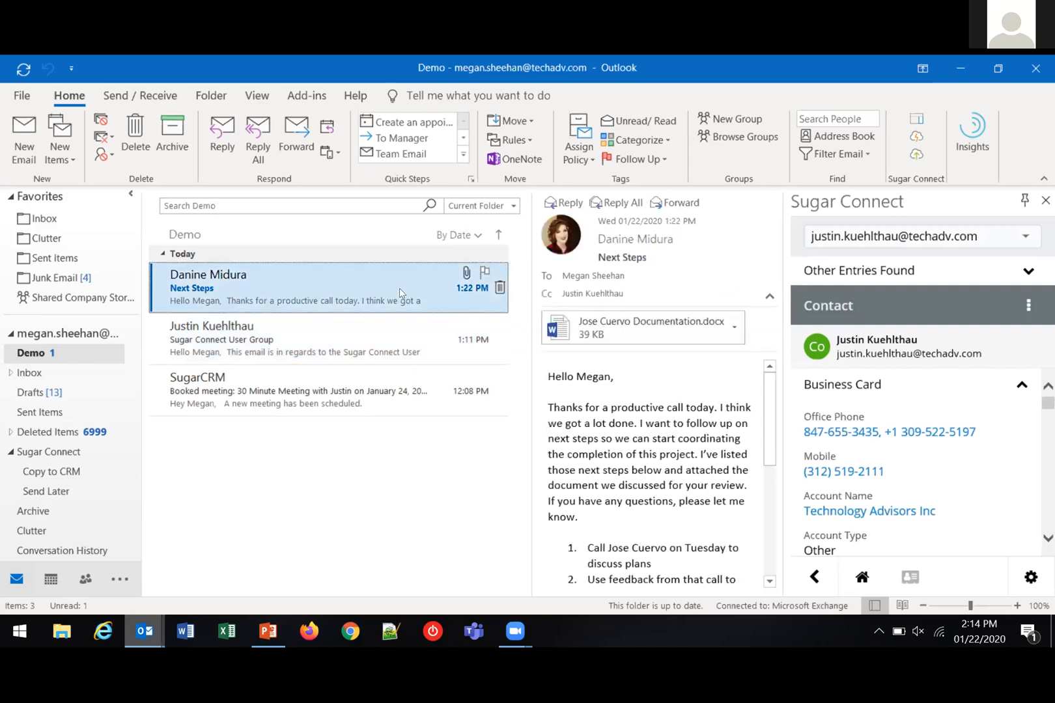
{"action": "left_click", "coordinate": [916, 155]}
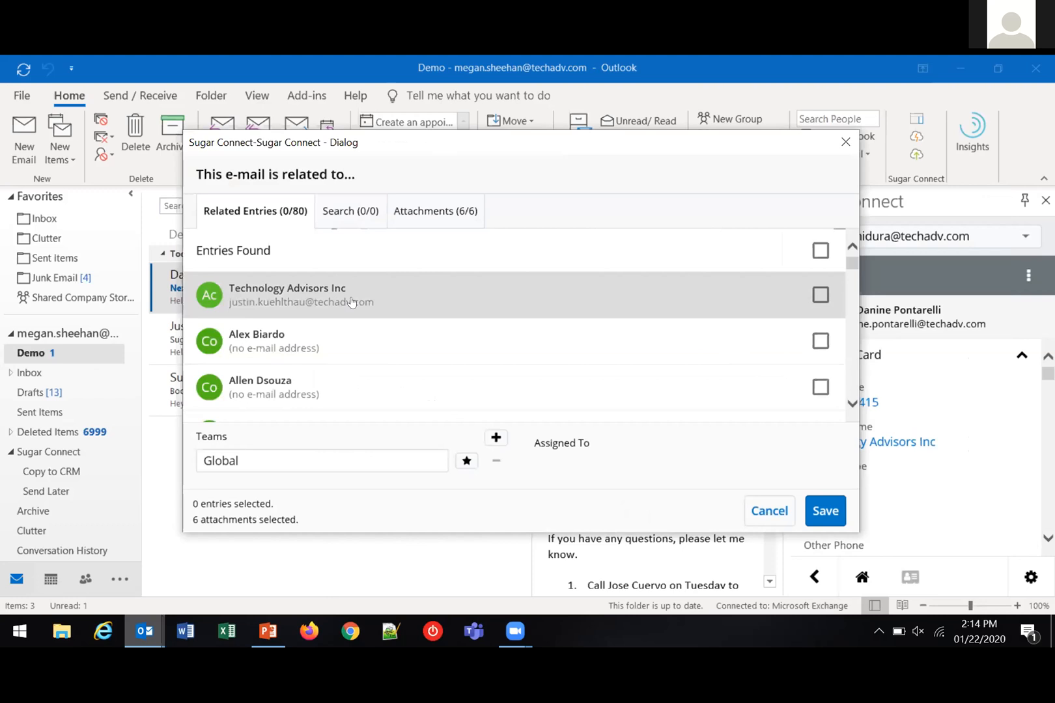
{"action": "scroll", "coordinate": [330, 365], "scroll_direction": "down", "scroll_amount": 3}
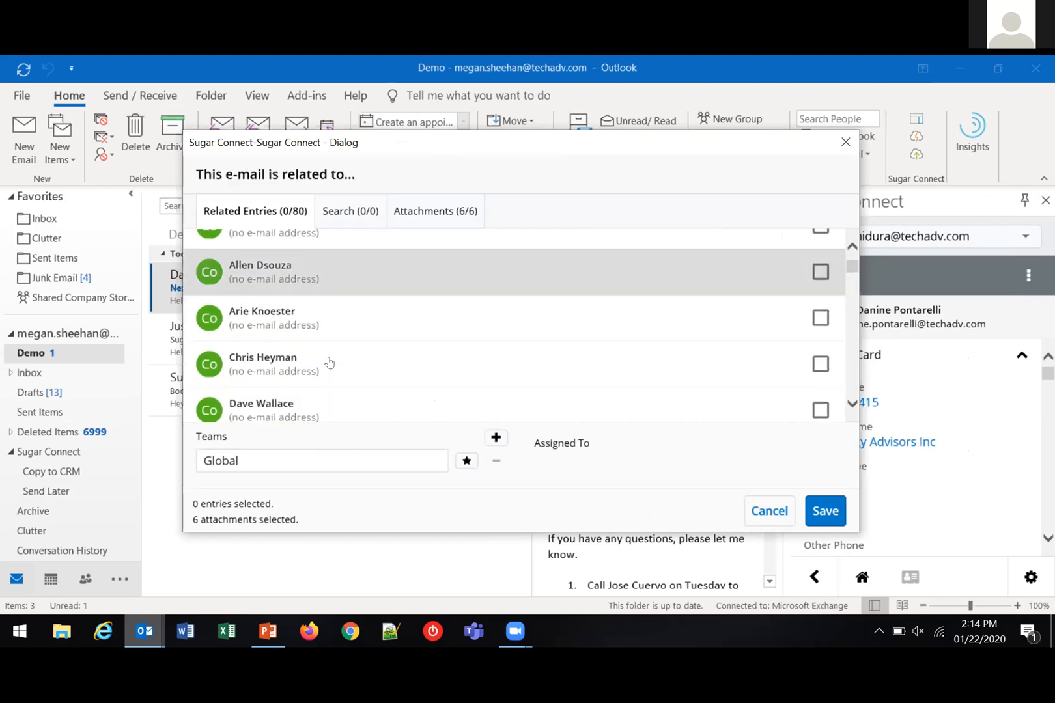
{"action": "scroll", "coordinate": [330, 363], "scroll_direction": "down", "scroll_amount": 7}
{"action": "scroll", "coordinate": [332, 350], "scroll_direction": "down", "scroll_amount": 8}
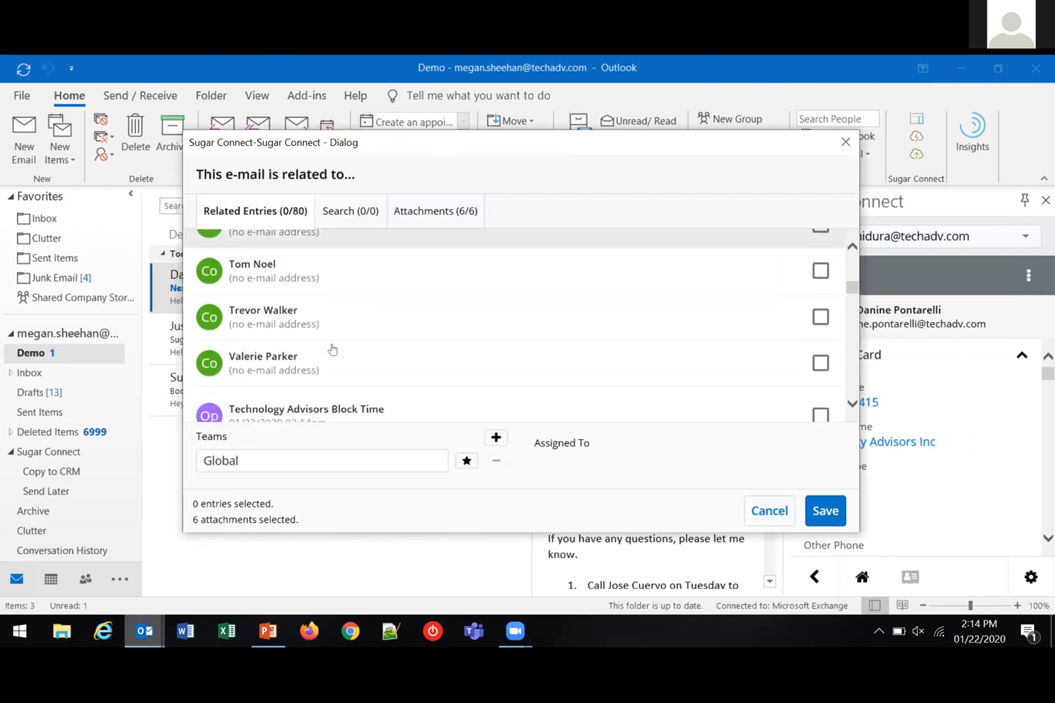
{"action": "scroll", "coordinate": [329, 348], "scroll_direction": "down", "scroll_amount": 6}
{"action": "scroll", "coordinate": [325, 308], "scroll_direction": "up", "scroll_amount": 2}
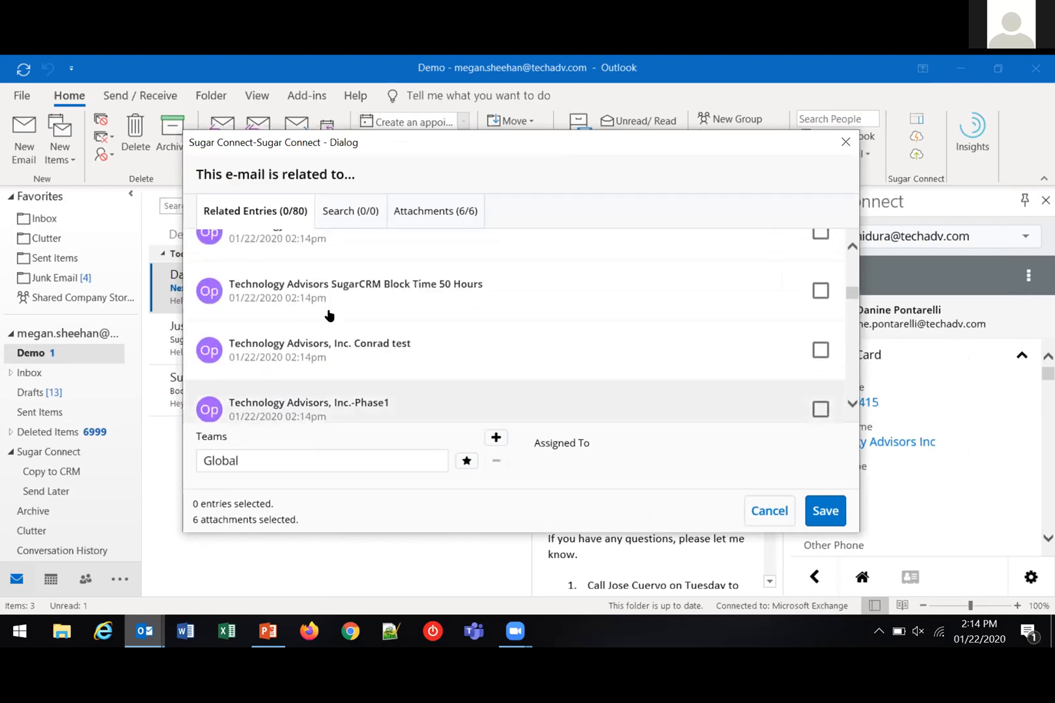
{"action": "scroll", "coordinate": [328, 314], "scroll_direction": "down", "scroll_amount": 5}
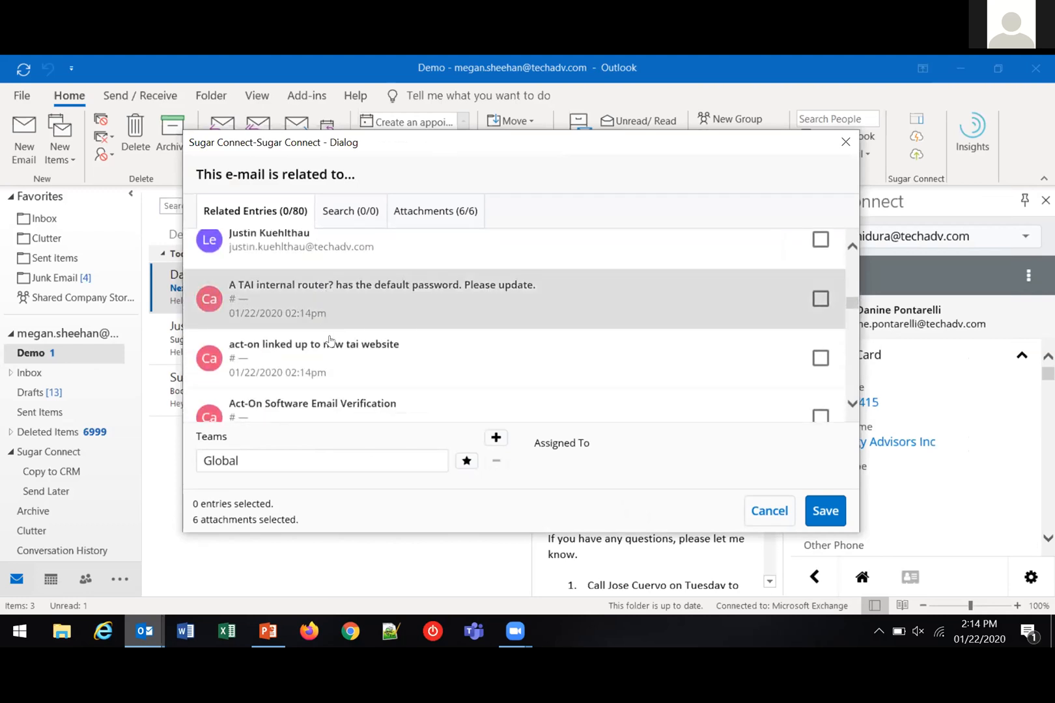
{"action": "scroll", "coordinate": [329, 339], "scroll_direction": "up", "scroll_amount": 10}
{"action": "scroll", "coordinate": [329, 341], "scroll_direction": "up", "scroll_amount": 10}
{"action": "scroll", "coordinate": [332, 278], "scroll_direction": "up", "scroll_amount": 5}
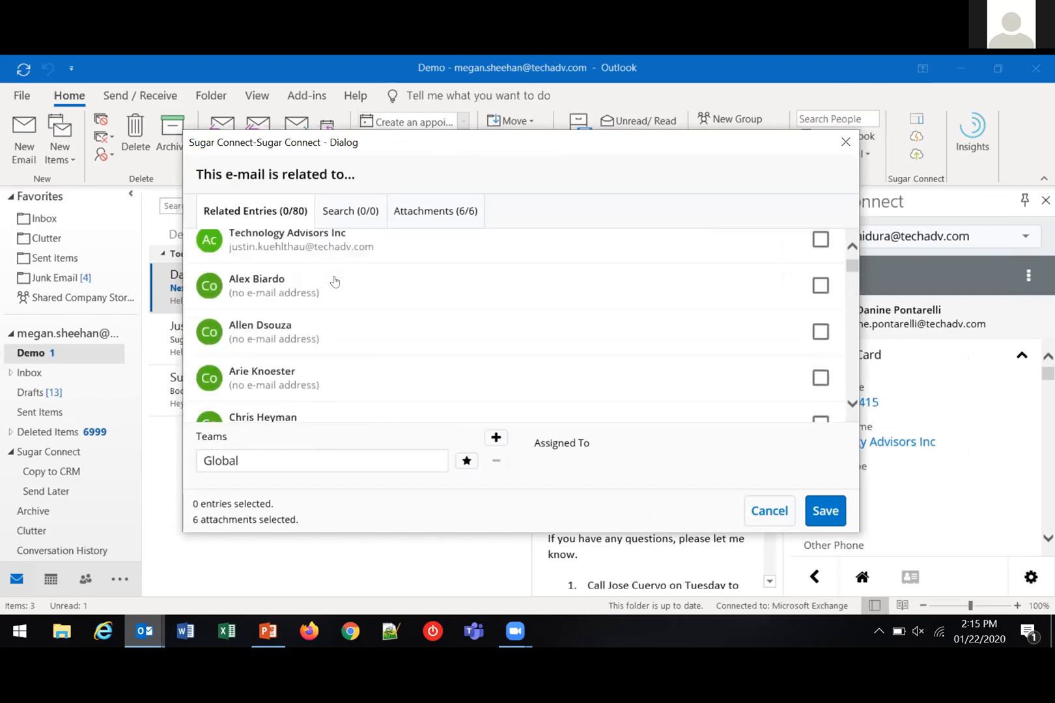
Search all modules for "Sugarcrm" and mark the SugarCRM Inc. account as related to the email
{"action": "left_click", "coordinate": [350, 212]}
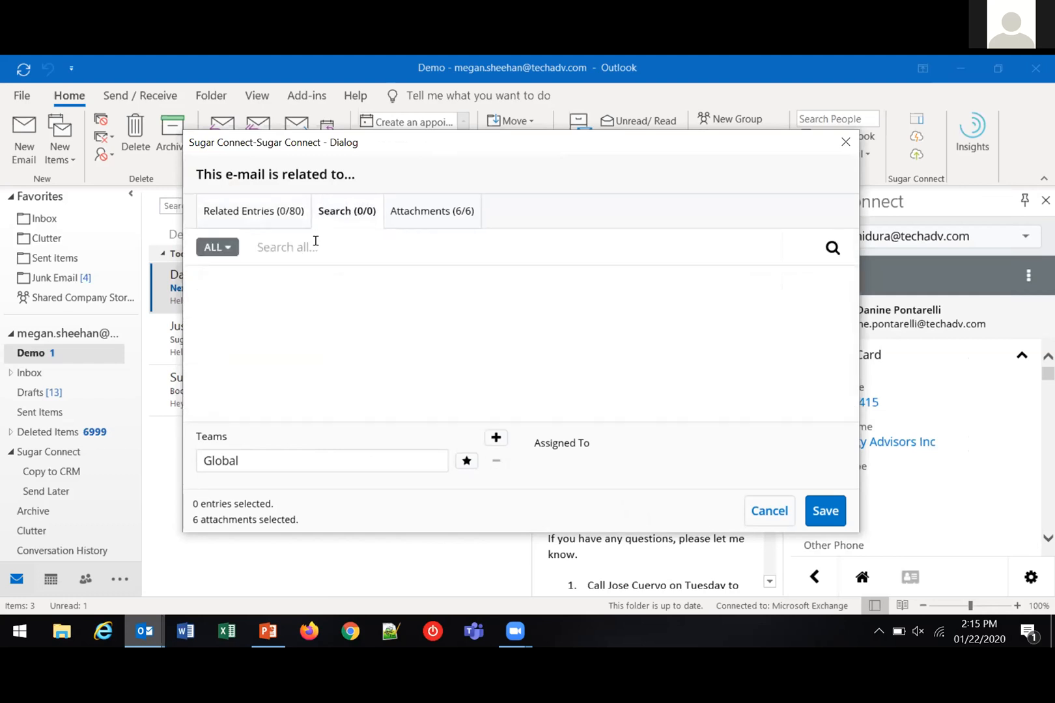
{"action": "left_click", "coordinate": [298, 241]}
{"action": "type", "text": "Sugarcrm"}
{"action": "key", "text": "Return"}
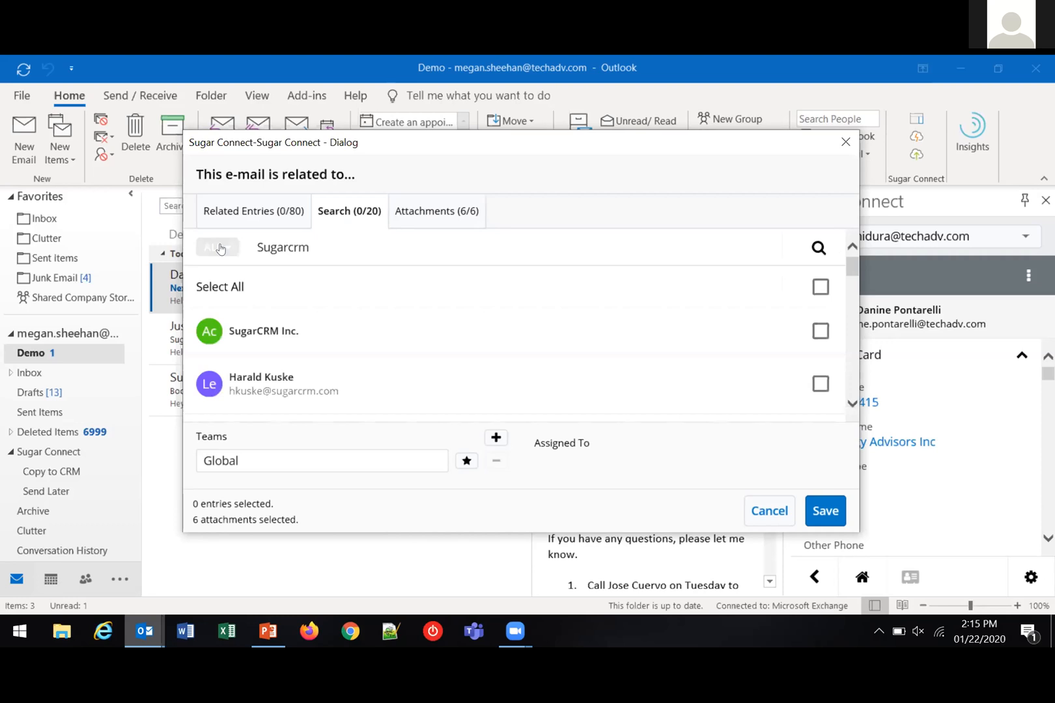
{"action": "left_click", "coordinate": [220, 249]}
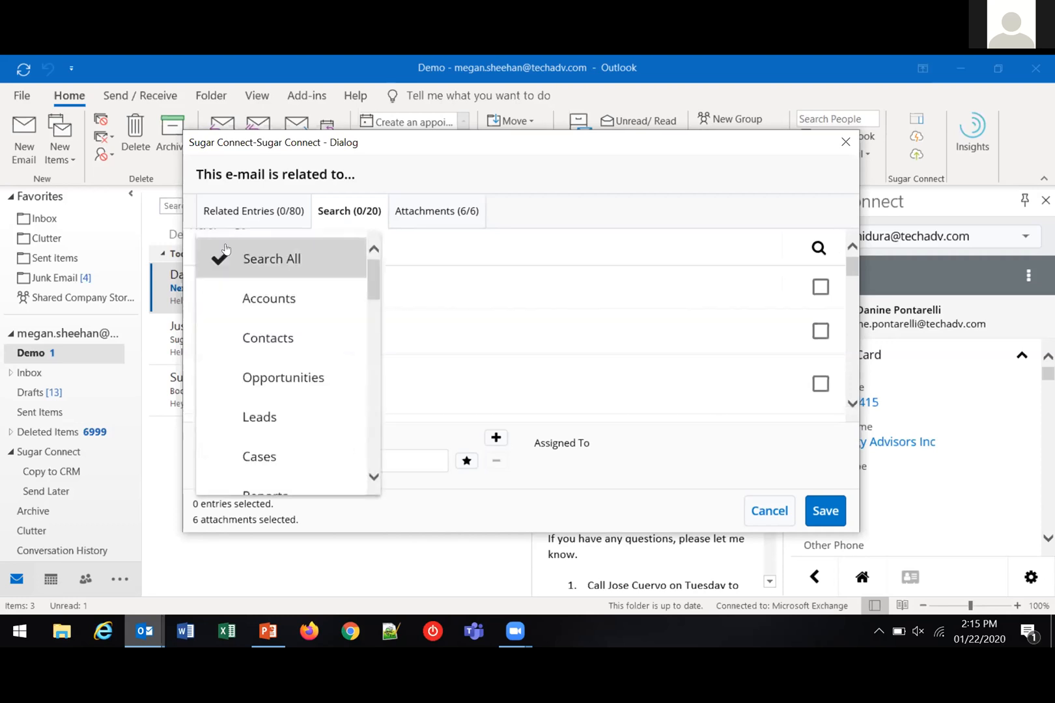
{"action": "left_click", "coordinate": [526, 334]}
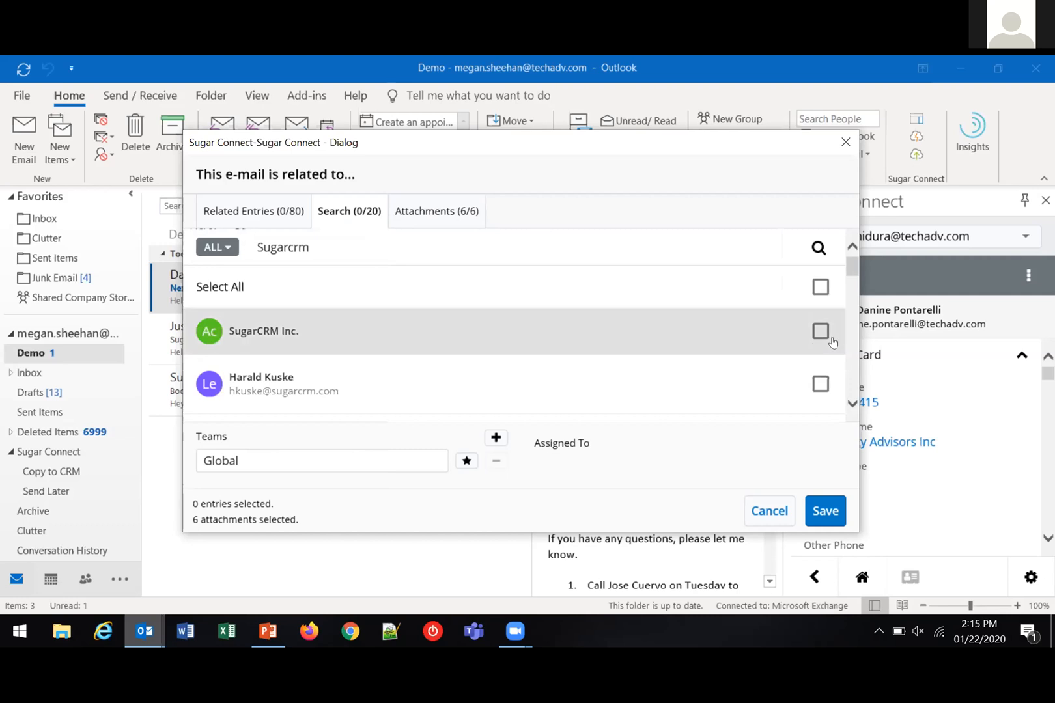
{"action": "left_click", "coordinate": [820, 331]}
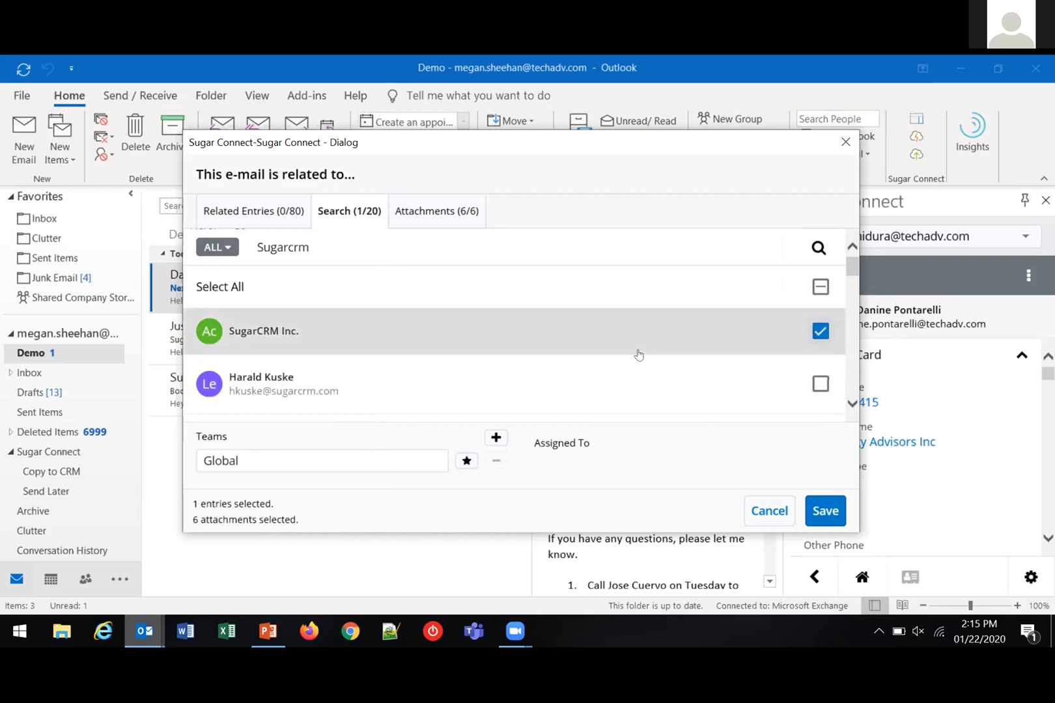
Exclude image003.jpg through image007.jpg from the attachments, keeping only the Word document, and save the email to Sugar
{"action": "left_click", "coordinate": [413, 213]}
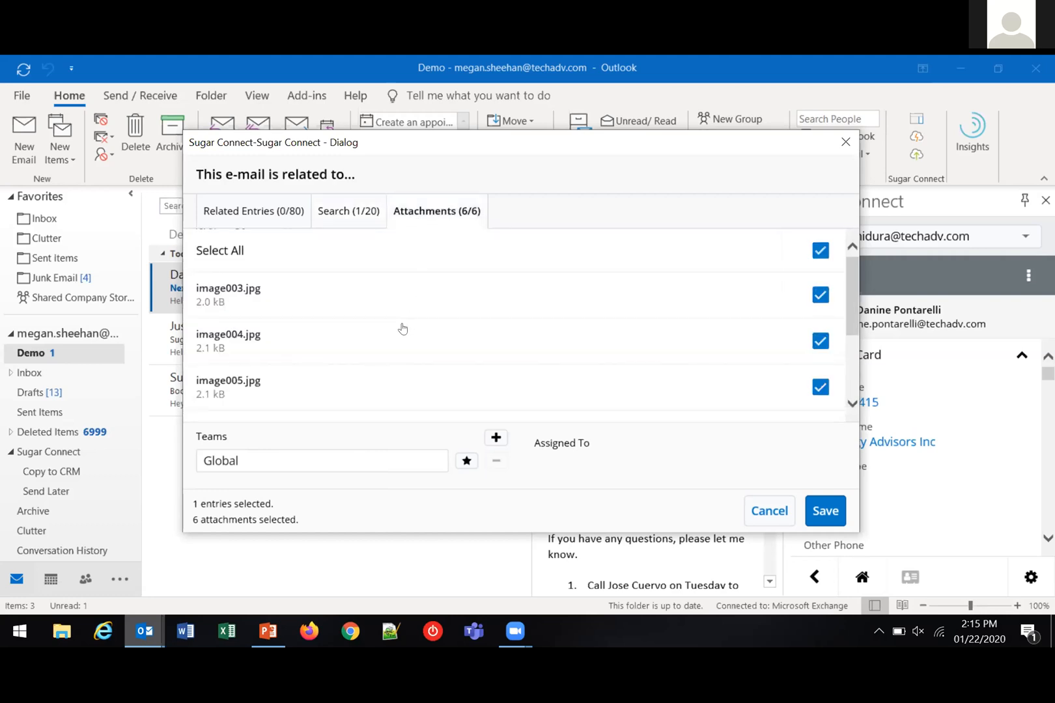
{"action": "scroll", "coordinate": [402, 326], "scroll_direction": "down", "scroll_amount": 2}
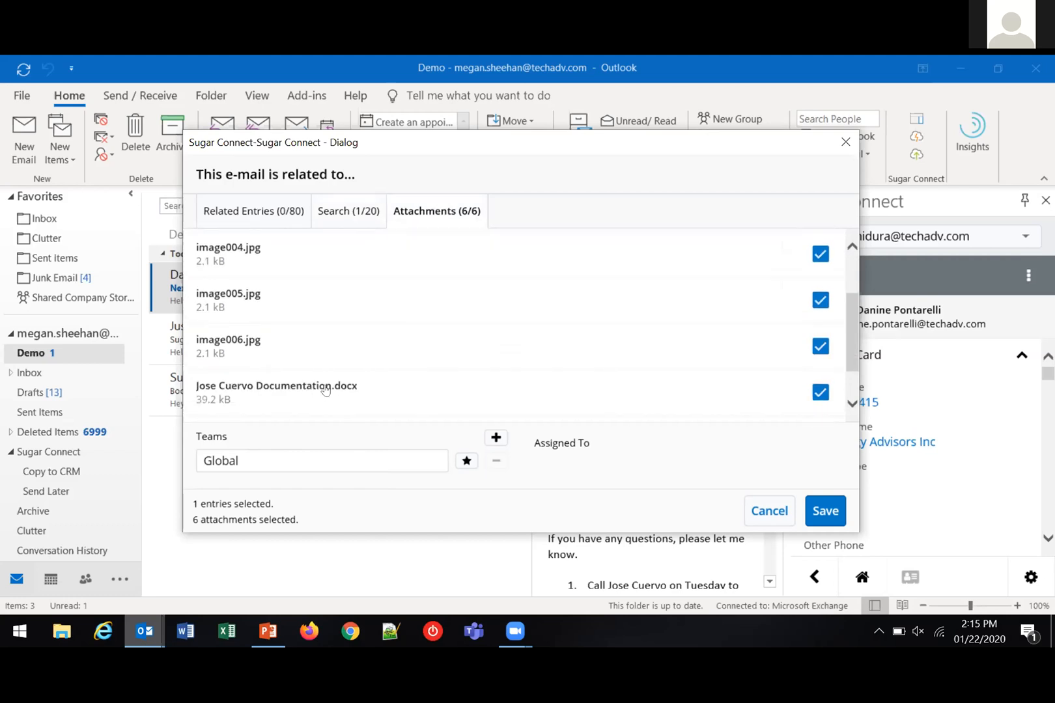
{"action": "scroll", "coordinate": [358, 392], "scroll_direction": "up", "scroll_amount": 1}
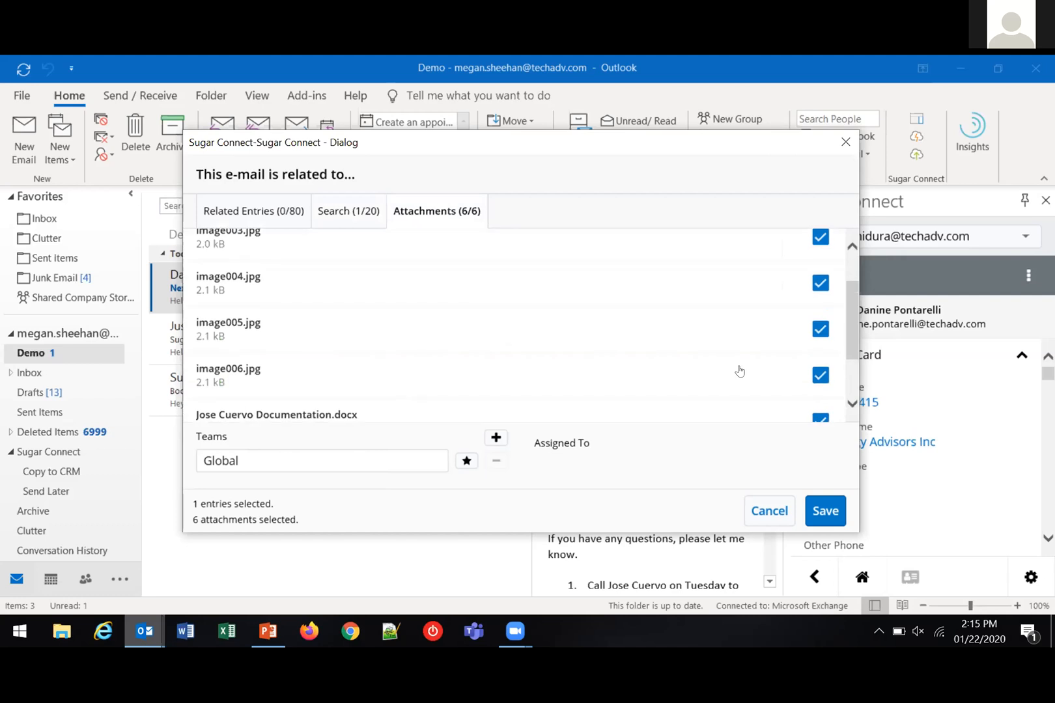
{"action": "left_click", "coordinate": [820, 375]}
{"action": "left_click", "coordinate": [819, 329]}
{"action": "left_click", "coordinate": [820, 282]}
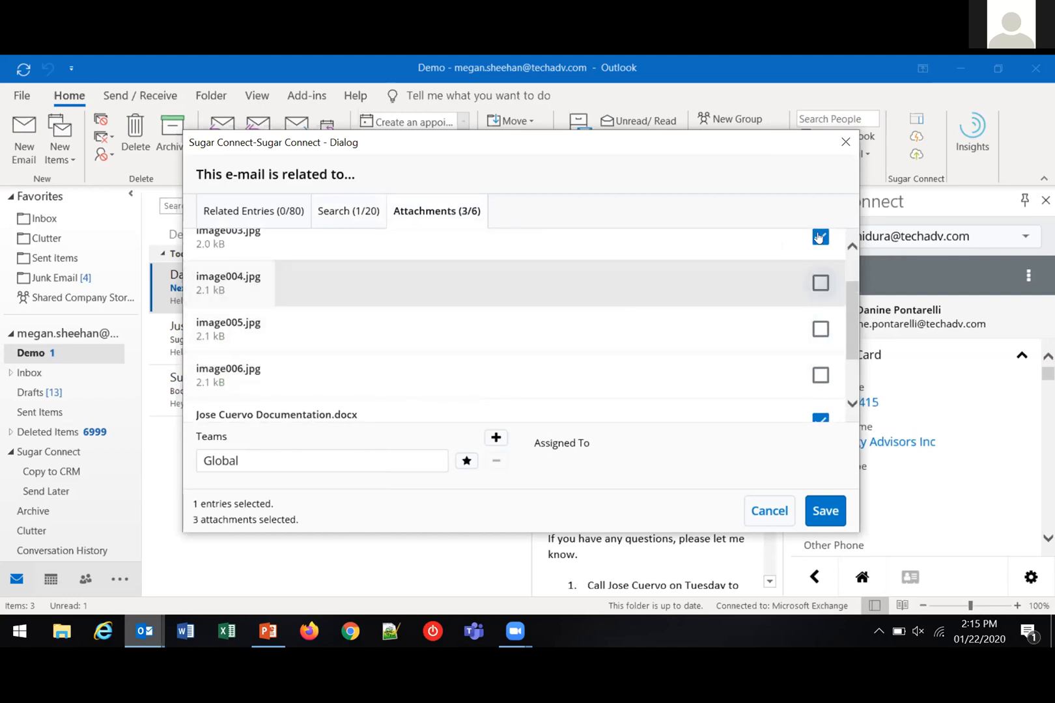
{"action": "left_click", "coordinate": [819, 238]}
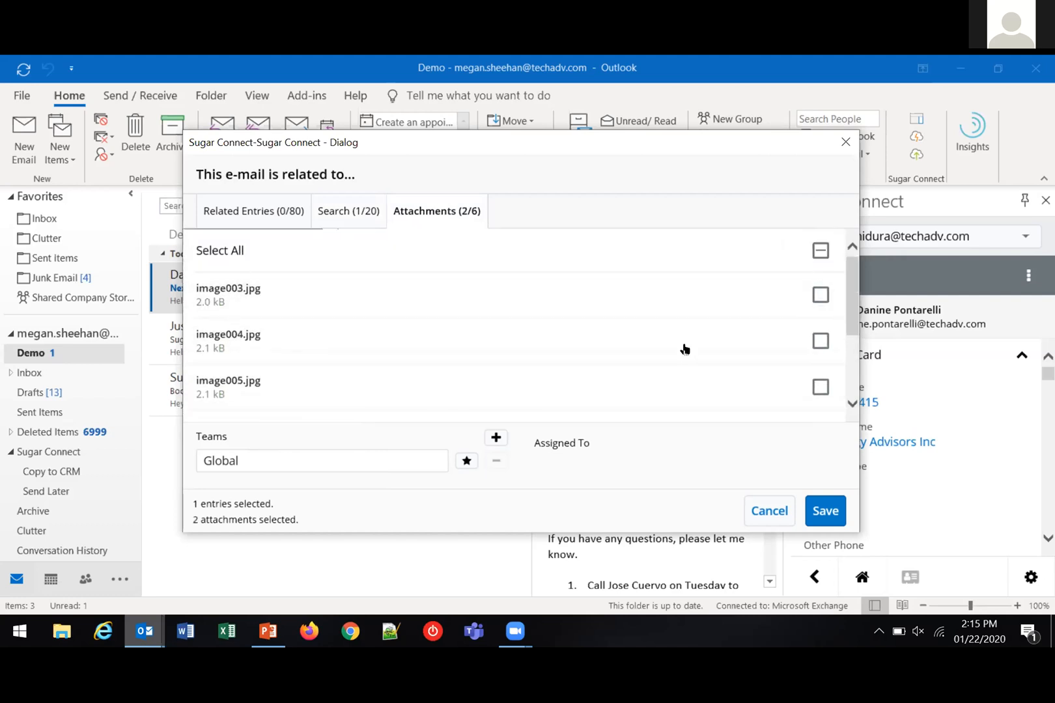
{"action": "scroll", "coordinate": [684, 349], "scroll_direction": "down", "scroll_amount": 3}
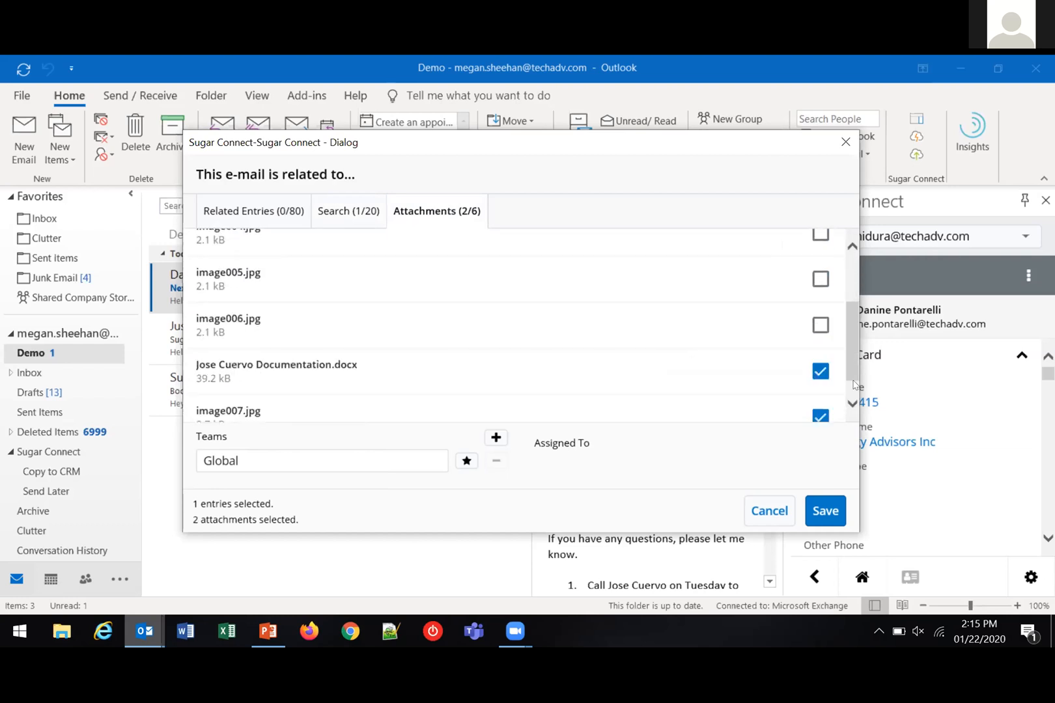
{"action": "left_click", "coordinate": [820, 385]}
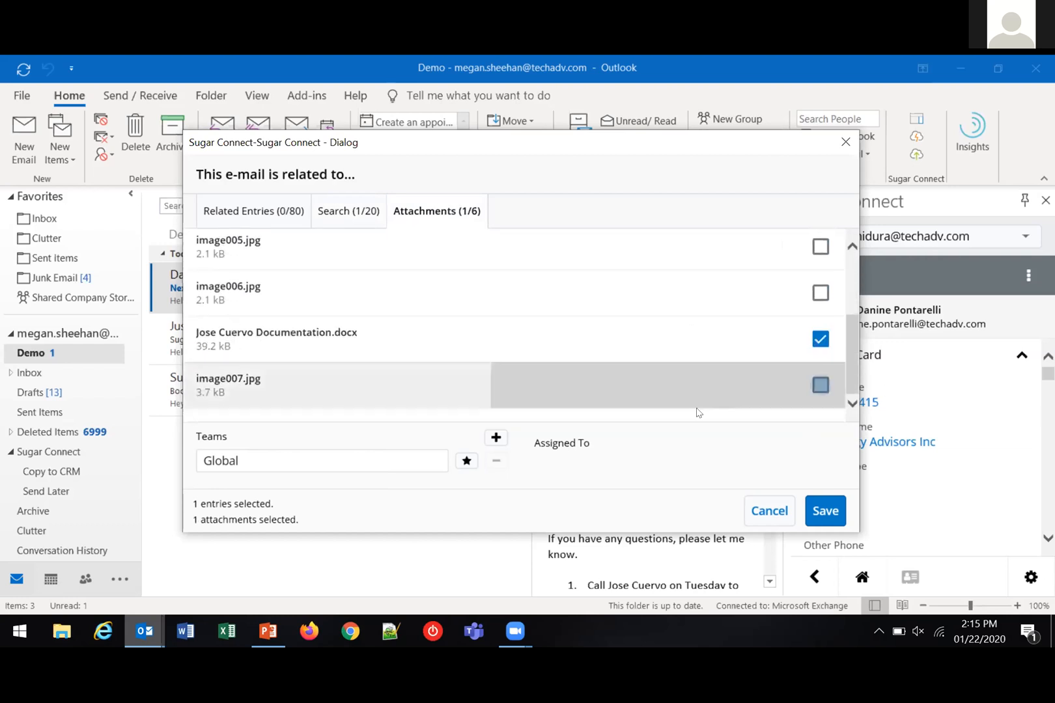
{"action": "left_click", "coordinate": [824, 511]}
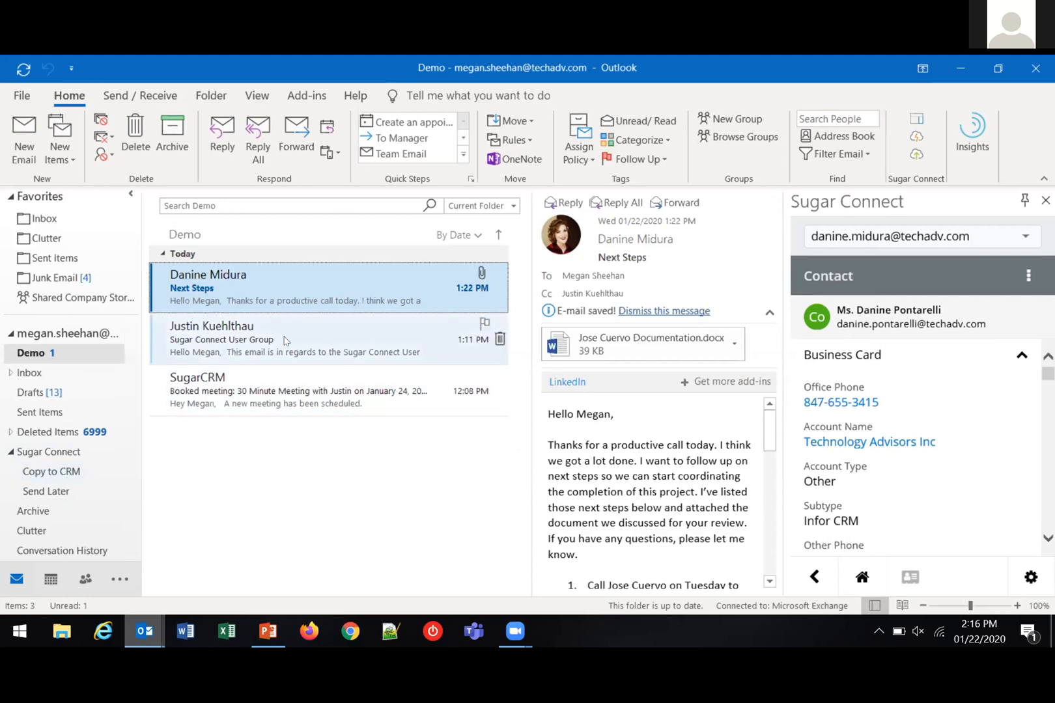
Move the "Sugar Connect User Group" email into the Copy to CRM folder under Sugar Connect
{"action": "left_click_drag", "start_coordinate": [279, 341], "coordinate": [65, 478]}
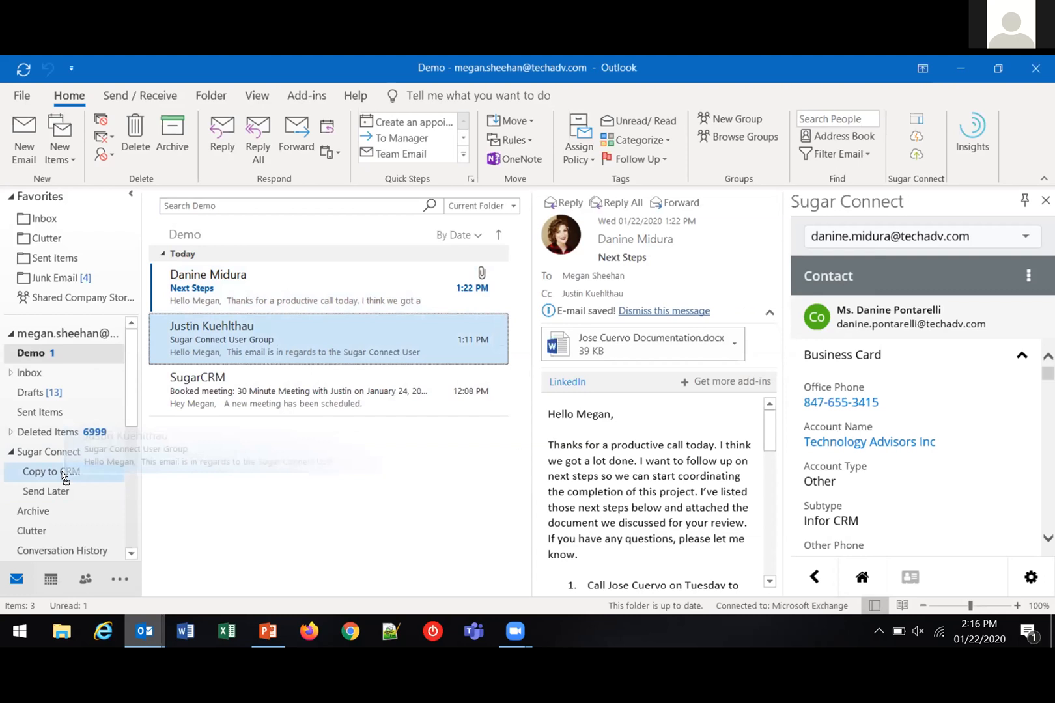
{"action": "left_click_drag", "start_coordinate": [65, 477], "coordinate": [66, 478]}
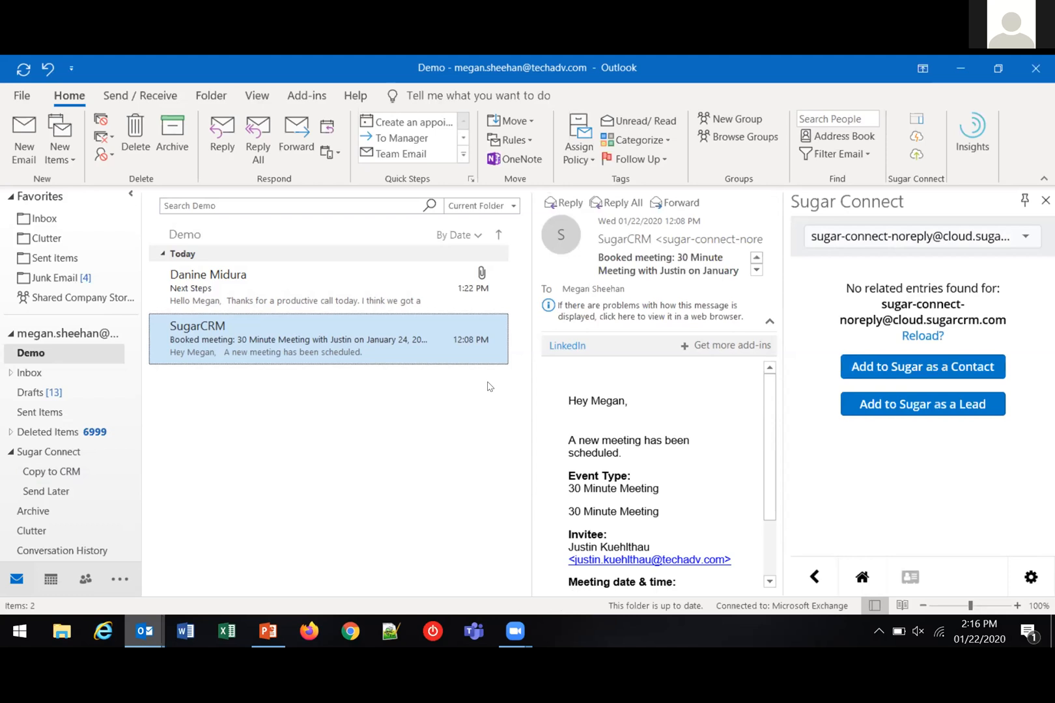
Start a new email addressed to the recent contact suggested for "dan" and show the contact's Sugar Connect sidebar
{"action": "left_click", "coordinate": [21, 140]}
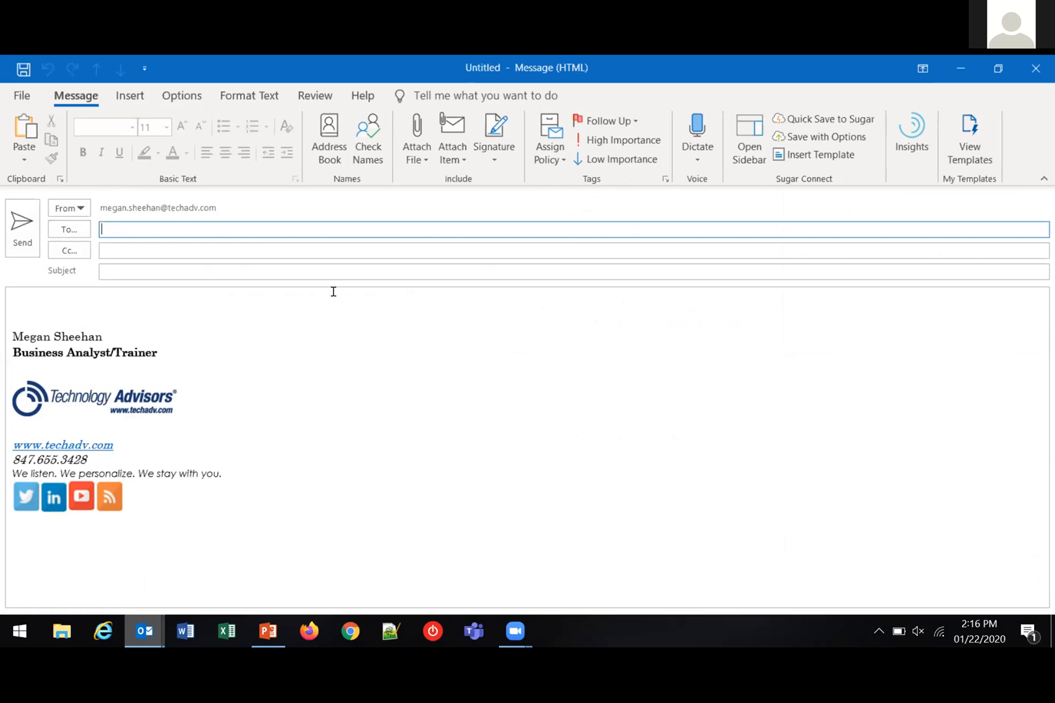
{"action": "type", "text": "dan"}
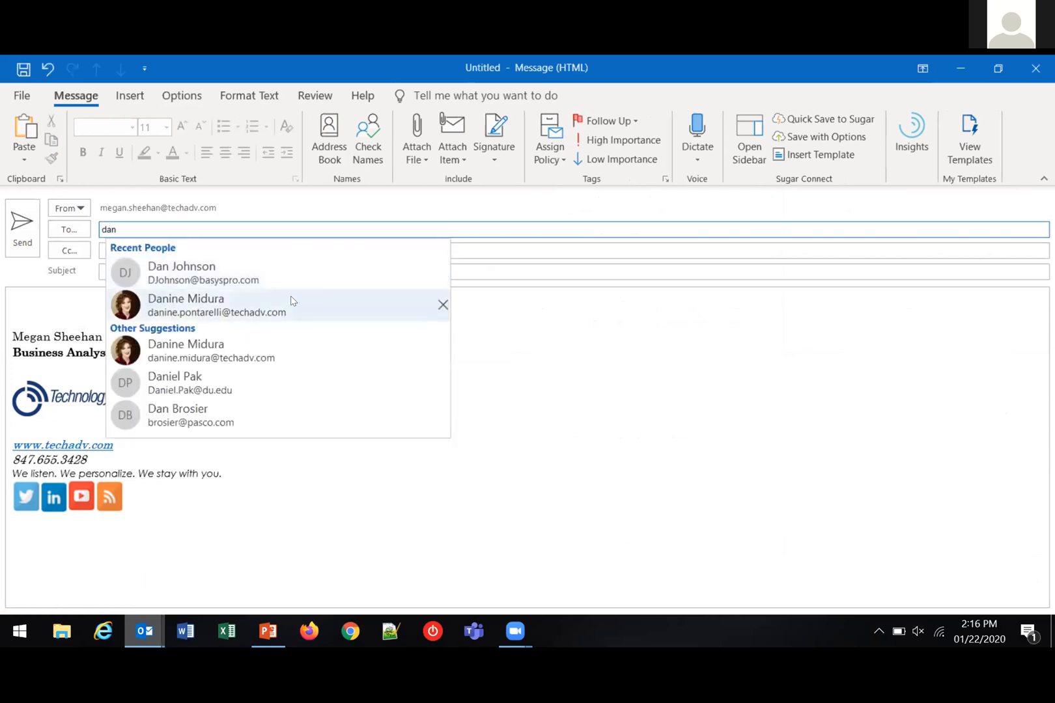
{"action": "left_click", "coordinate": [291, 301]}
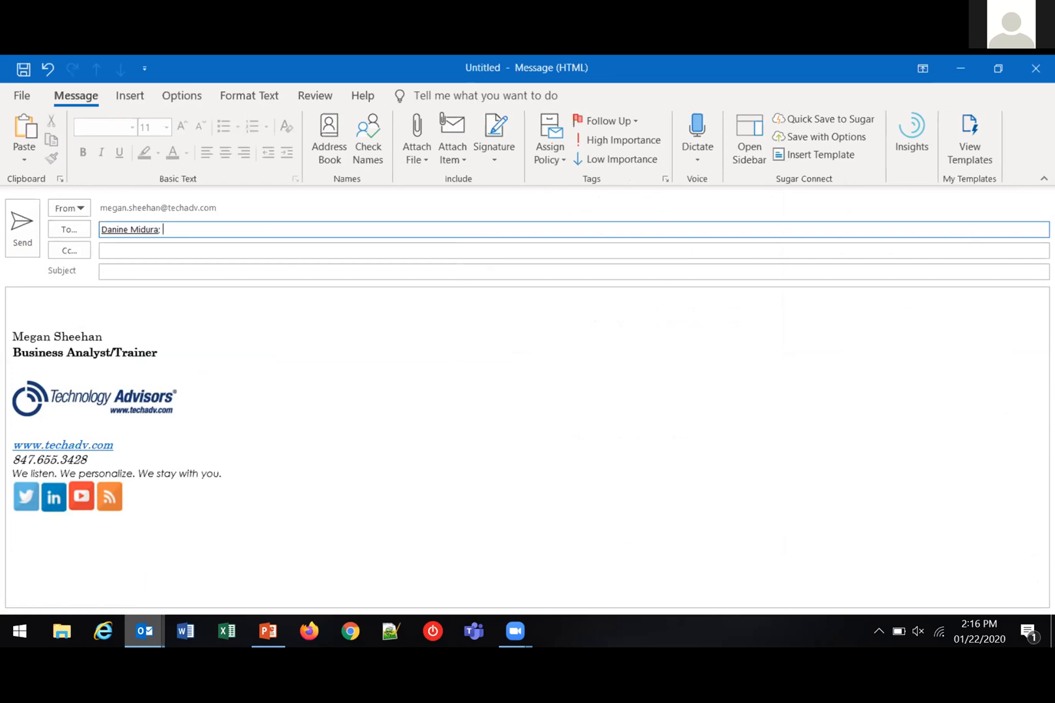
{"action": "left_click", "coordinate": [748, 131]}
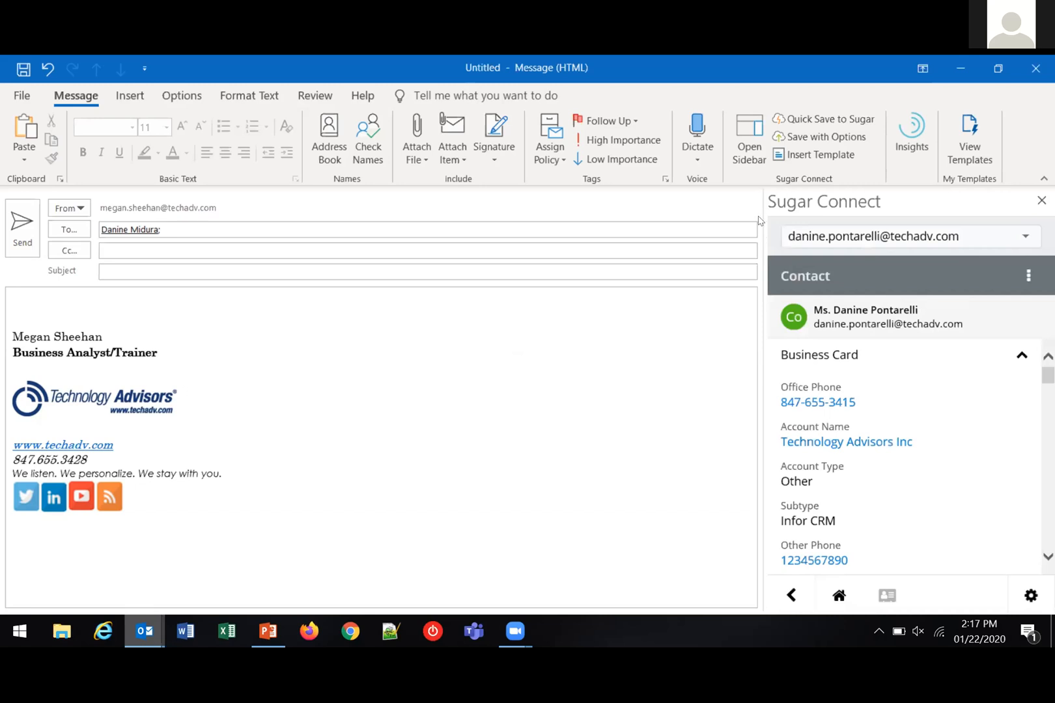
Insert the Sugar Connect Demo Template into the new message and point out the recipient's name in the greeting
{"action": "left_click", "coordinate": [806, 156]}
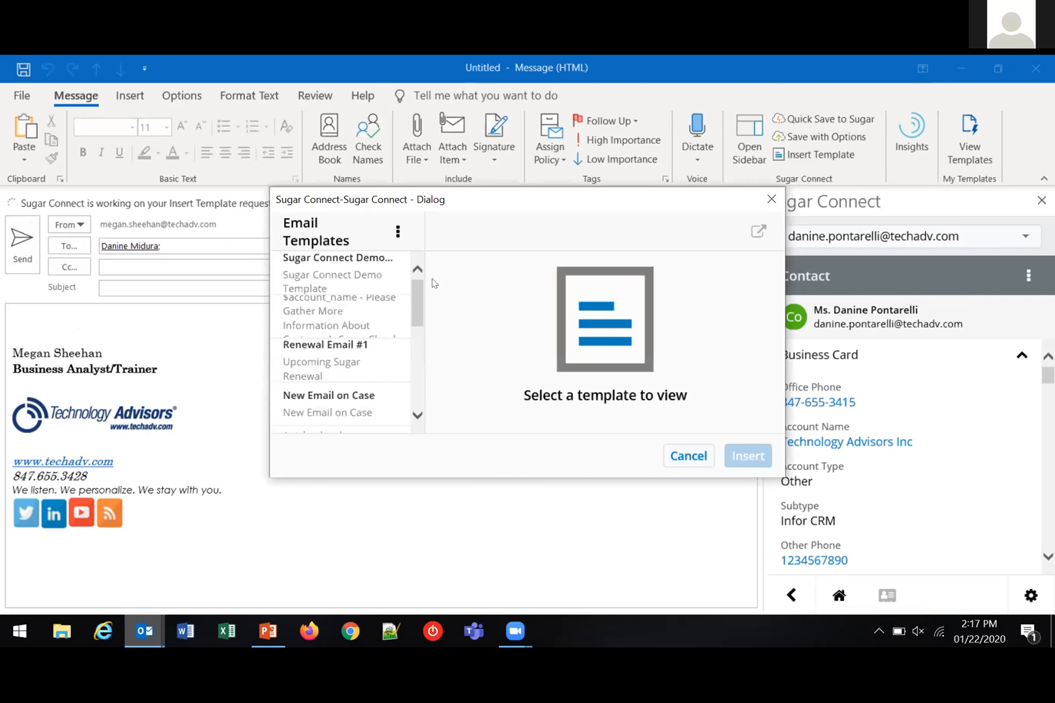
{"action": "left_click", "coordinate": [373, 278]}
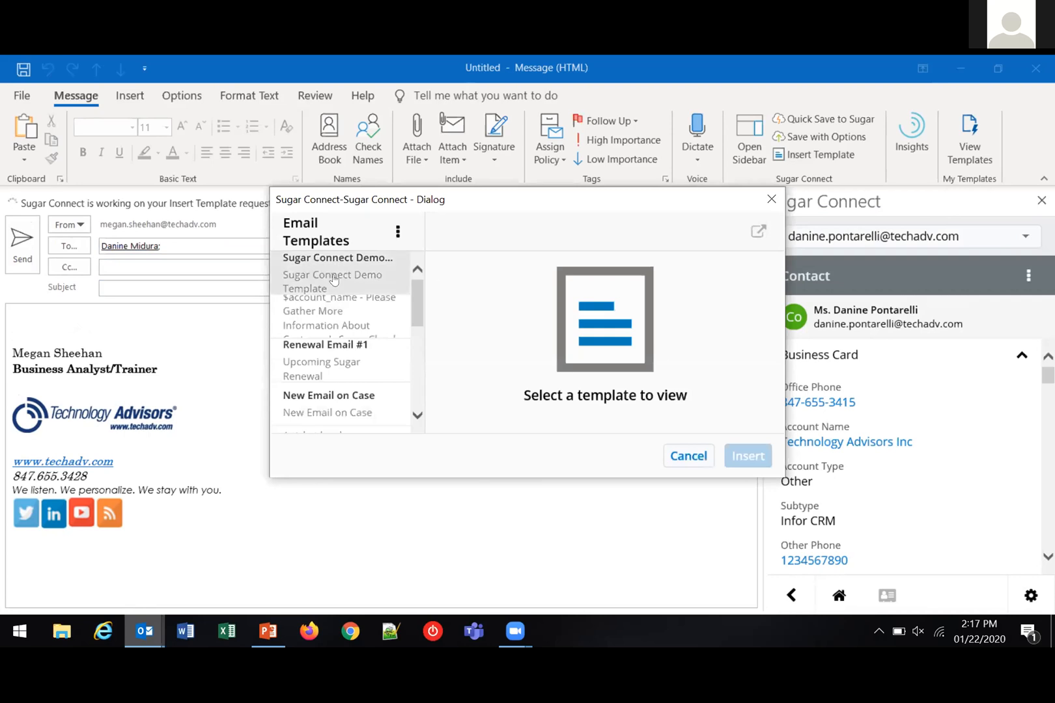
{"action": "left_click", "coordinate": [742, 457]}
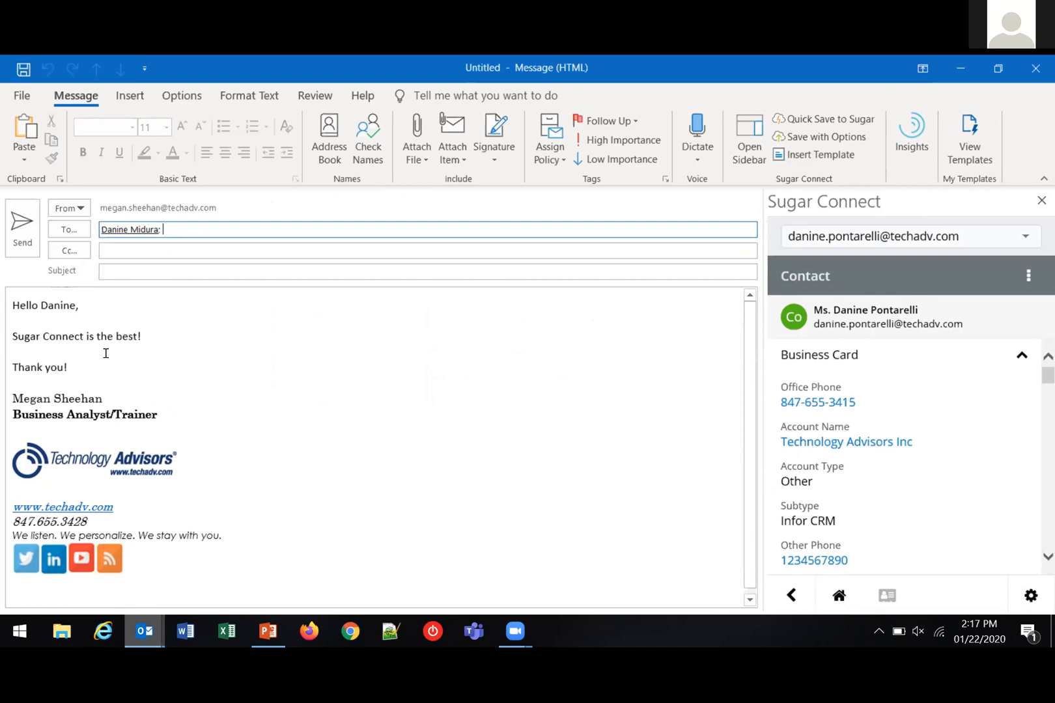
{"action": "left_click_drag", "start_coordinate": [40, 302], "coordinate": [75, 301]}
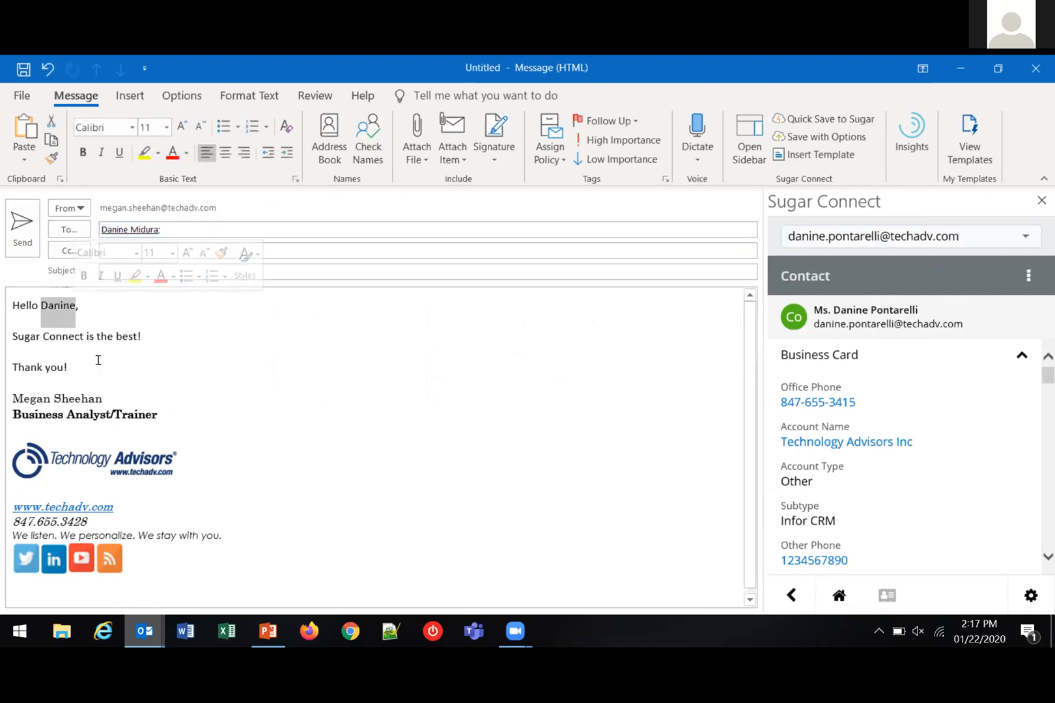
{"action": "left_click", "coordinate": [78, 307]}
Set the message subject to "Sugar Connect Rocks!!"
{"action": "left_click", "coordinate": [183, 267]}
{"action": "type", "text": "S"}
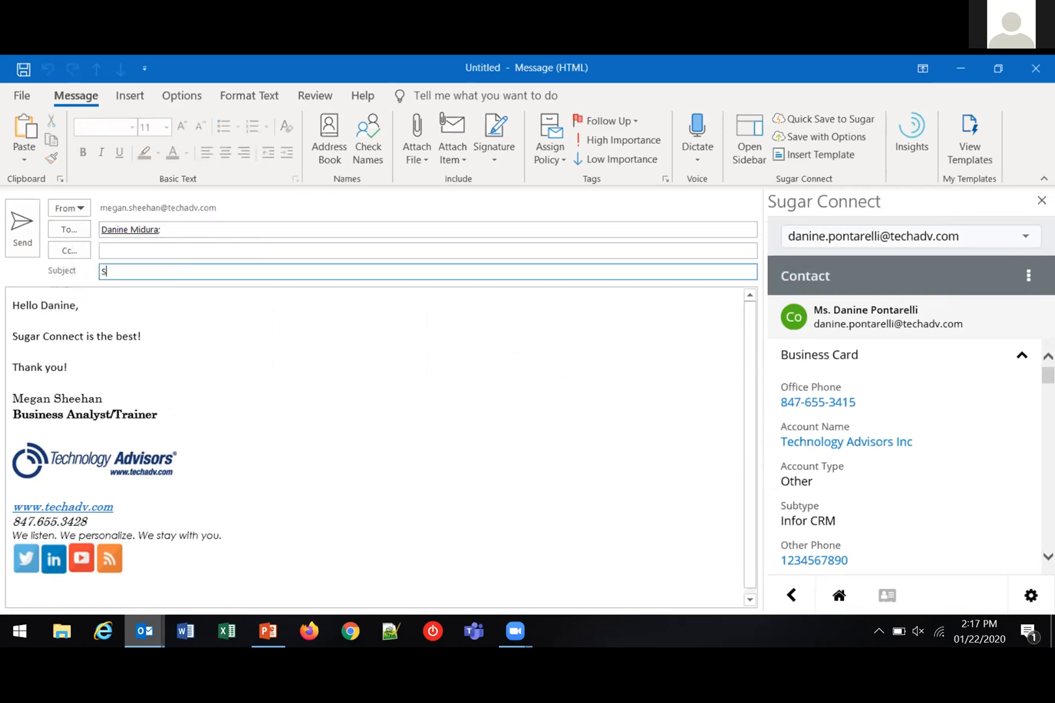
{"action": "type", "text": "ugar Connect Rocks!!"}
Open the Sugar save options for the draft and mark the recipient's contact record as its related entry
{"action": "left_click", "coordinate": [794, 143]}
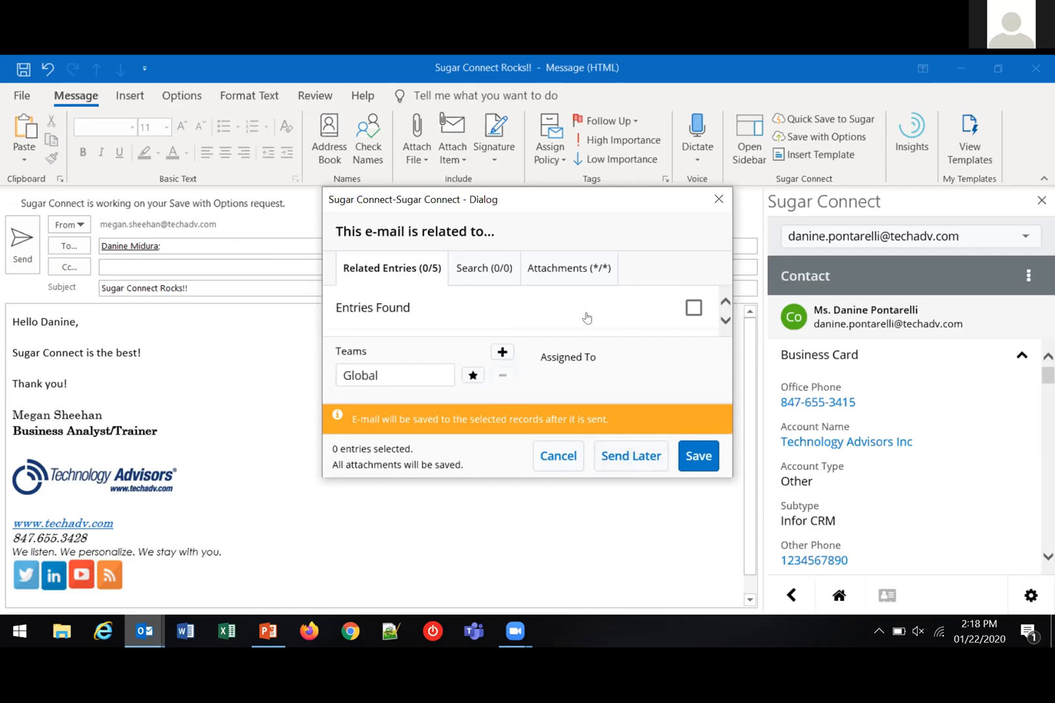
{"action": "scroll", "coordinate": [586, 318], "scroll_direction": "down", "scroll_amount": 1}
{"action": "scroll", "coordinate": [585, 317], "scroll_direction": "down", "scroll_amount": 2}
{"action": "scroll", "coordinate": [576, 319], "scroll_direction": "up", "scroll_amount": 2}
{"action": "scroll", "coordinate": [568, 321], "scroll_direction": "down", "scroll_amount": 2}
{"action": "scroll", "coordinate": [566, 324], "scroll_direction": "down", "scroll_amount": 1}
{"action": "left_click", "coordinate": [693, 302]}
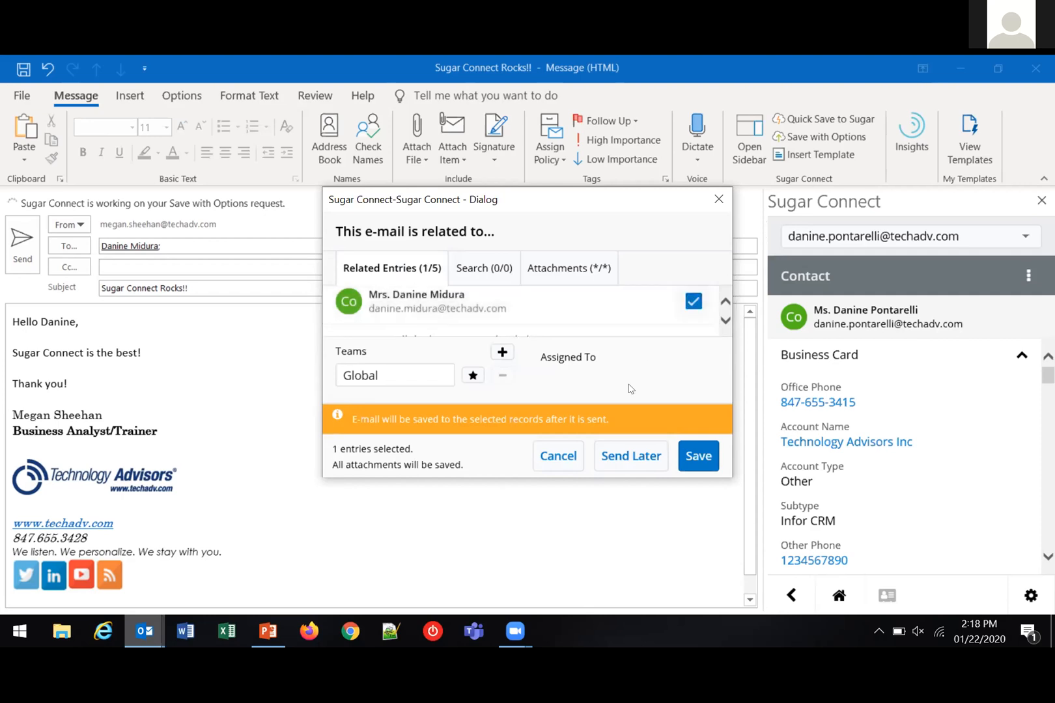
Choose to send the draft later, review the preset schedules, select "In 1 hour" and confirm the scheduled sending
{"action": "left_click", "coordinate": [622, 456]}
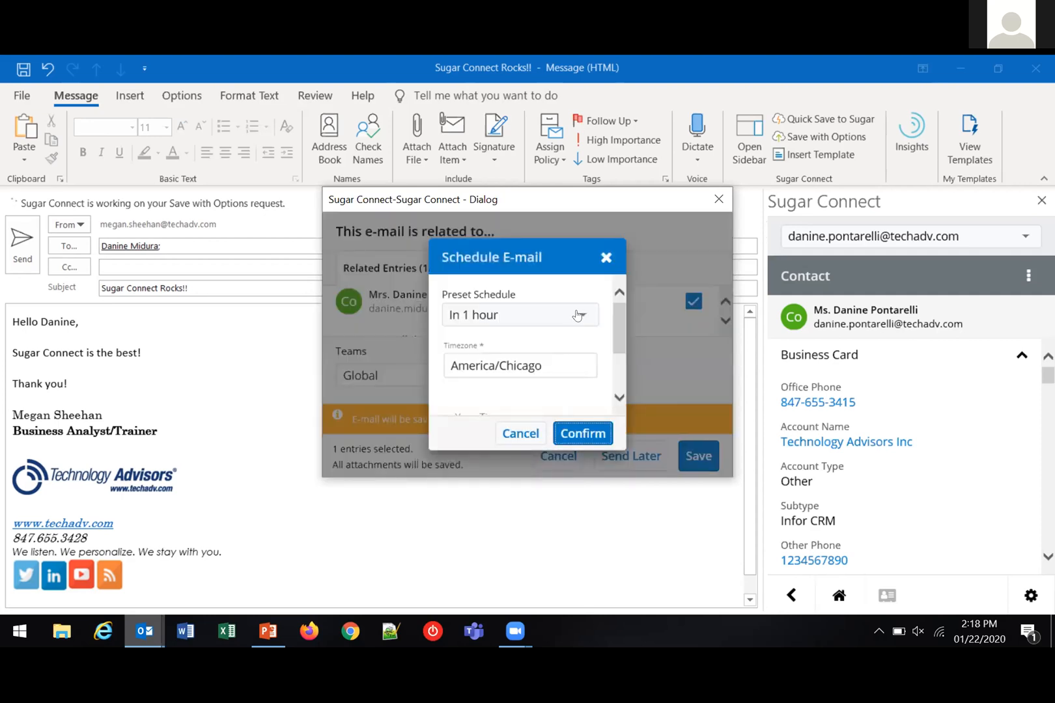
{"action": "left_click", "coordinate": [577, 316]}
{"action": "scroll", "coordinate": [586, 339], "scroll_direction": "down", "scroll_amount": 1}
{"action": "scroll", "coordinate": [585, 339], "scroll_direction": "down", "scroll_amount": 1}
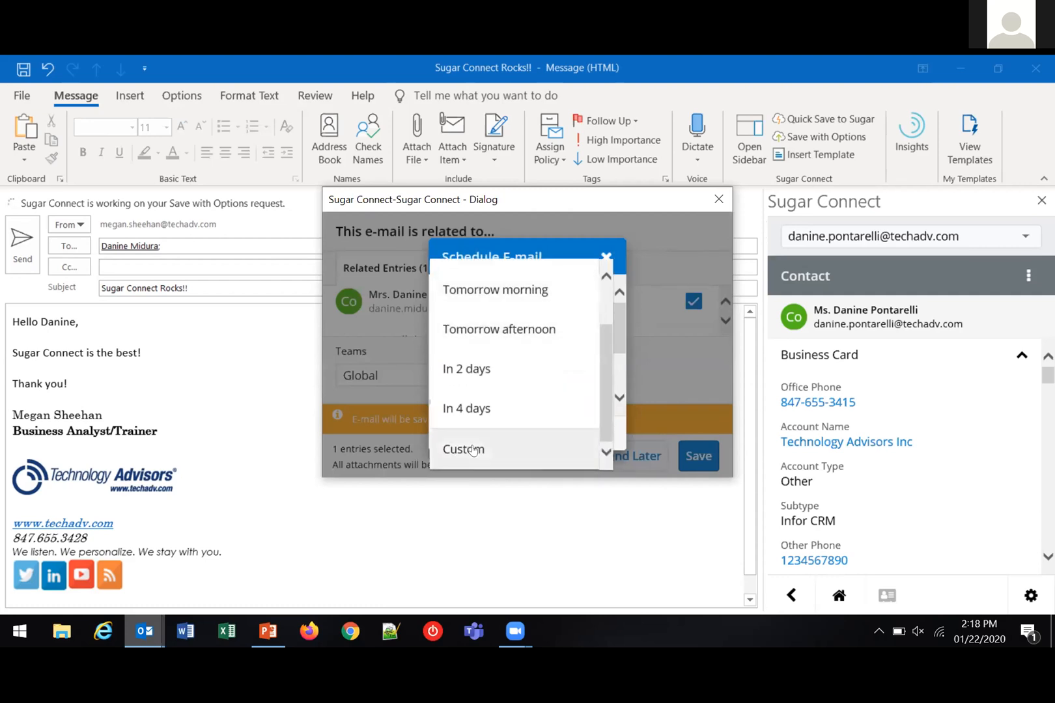
{"action": "scroll", "coordinate": [493, 369], "scroll_direction": "up", "scroll_amount": 2}
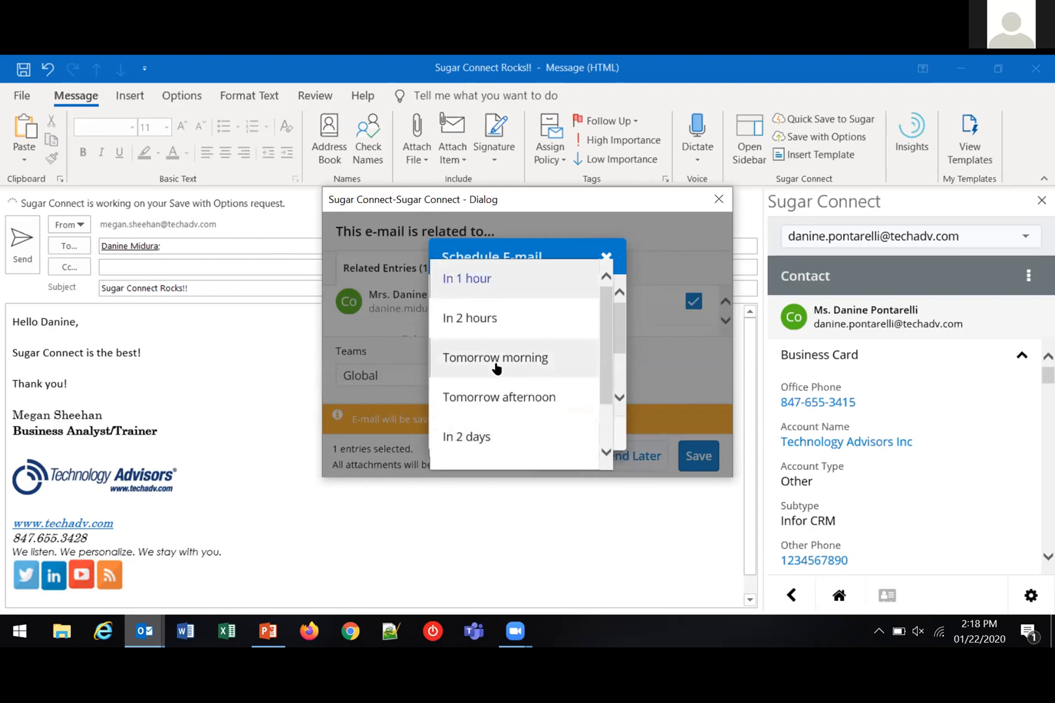
{"action": "left_click", "coordinate": [489, 280]}
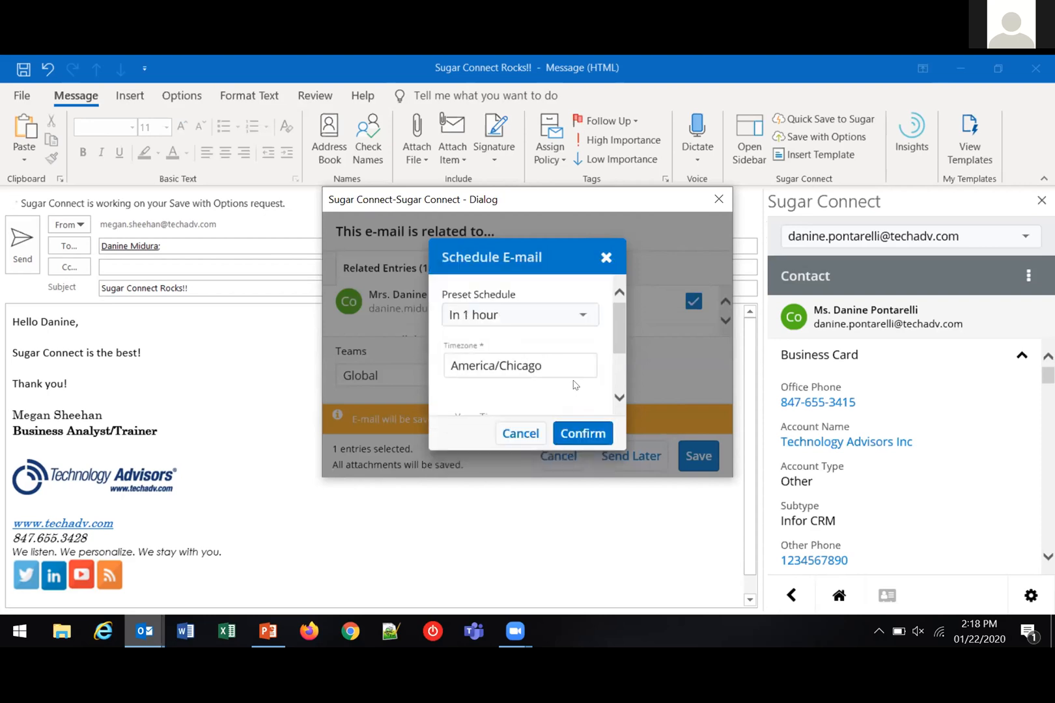
{"action": "scroll", "coordinate": [572, 384], "scroll_direction": "down", "scroll_amount": 3}
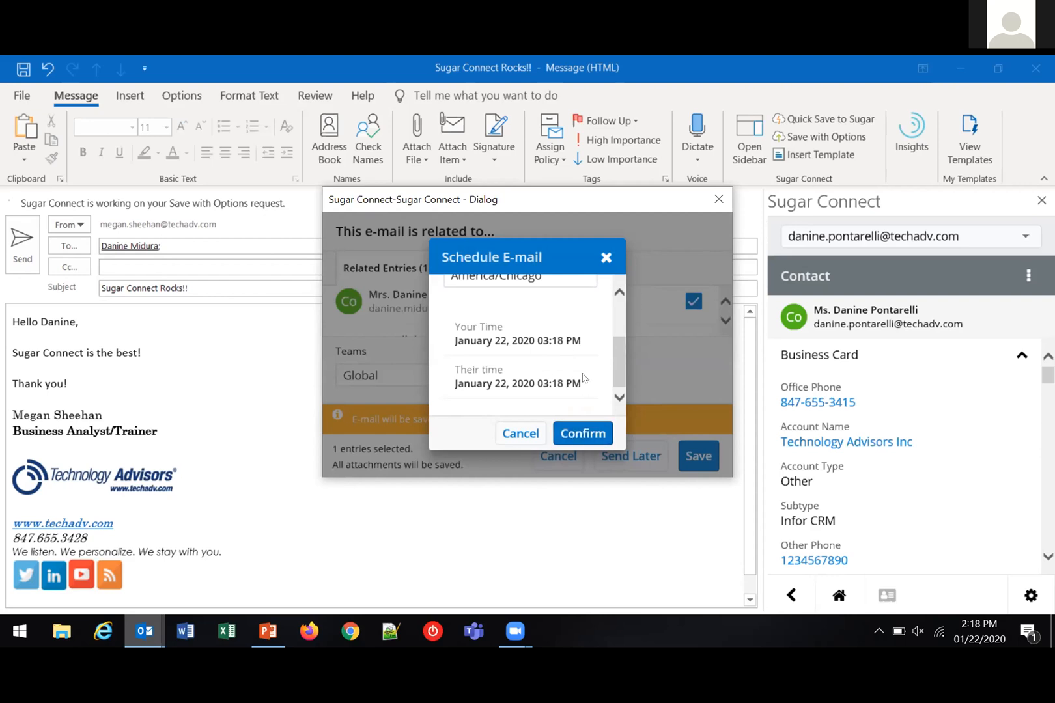
{"action": "left_click", "coordinate": [582, 433]}
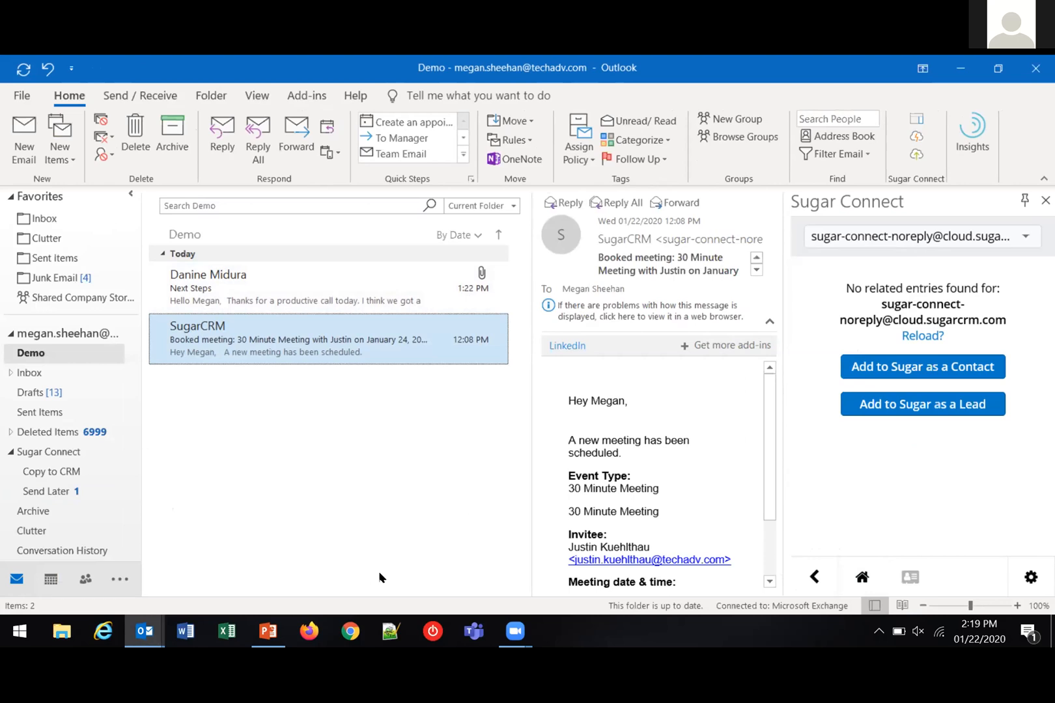
Switch from Outlook to Zoom's Meeting Controls window
{"action": "mouse_move", "coordinate": [514, 631]}
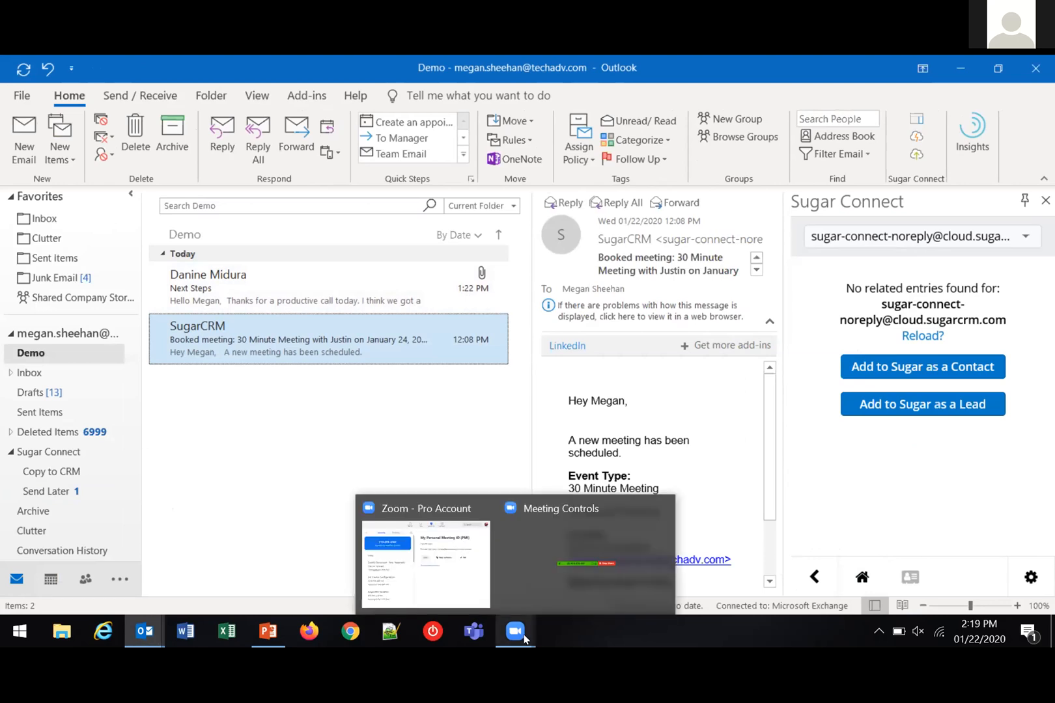
{"action": "left_click", "coordinate": [576, 553]}
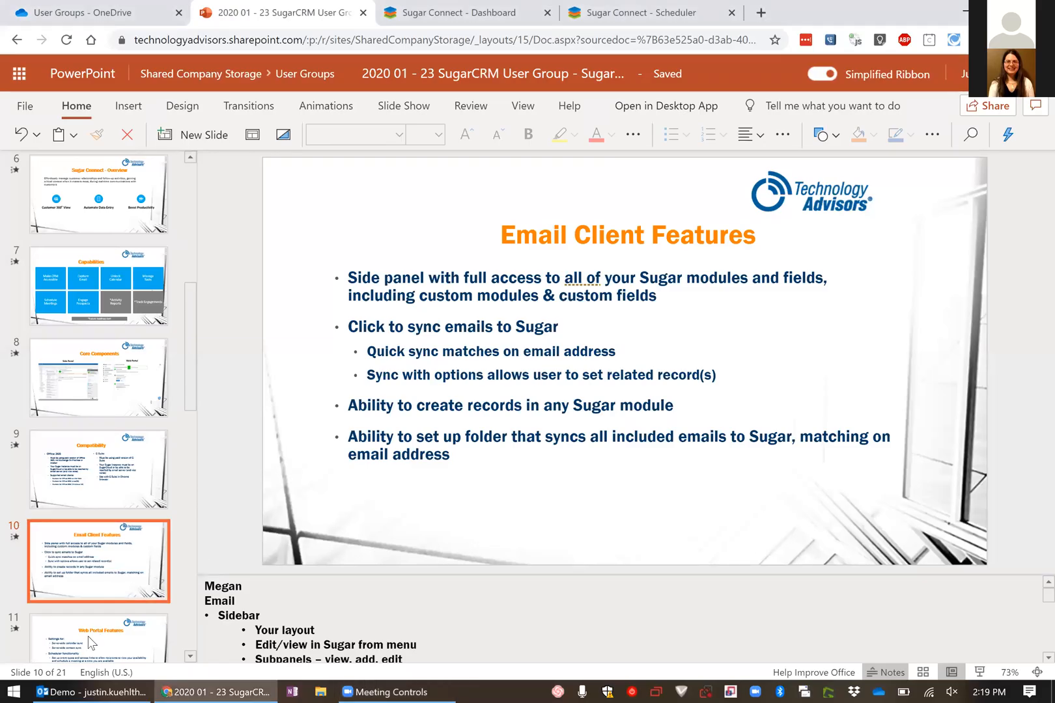
Present the PowerPoint deck full screen from the Web Portal Features slide and keep the tracked time in the idle notification
{"action": "left_click", "coordinate": [88, 636]}
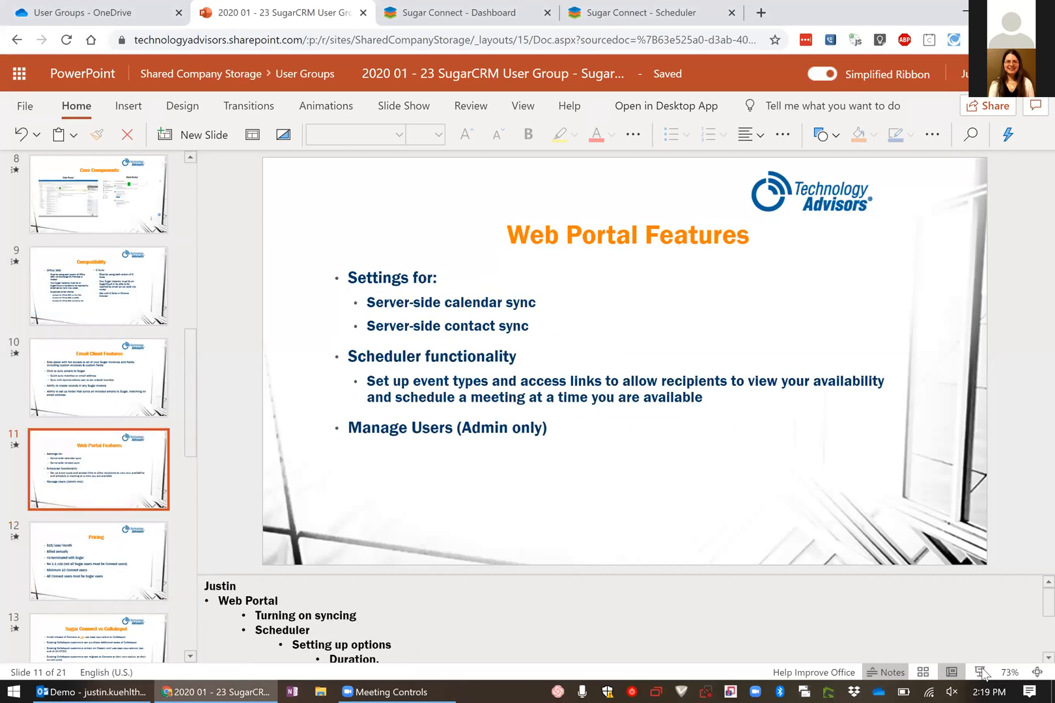
{"action": "left_click", "coordinate": [983, 672]}
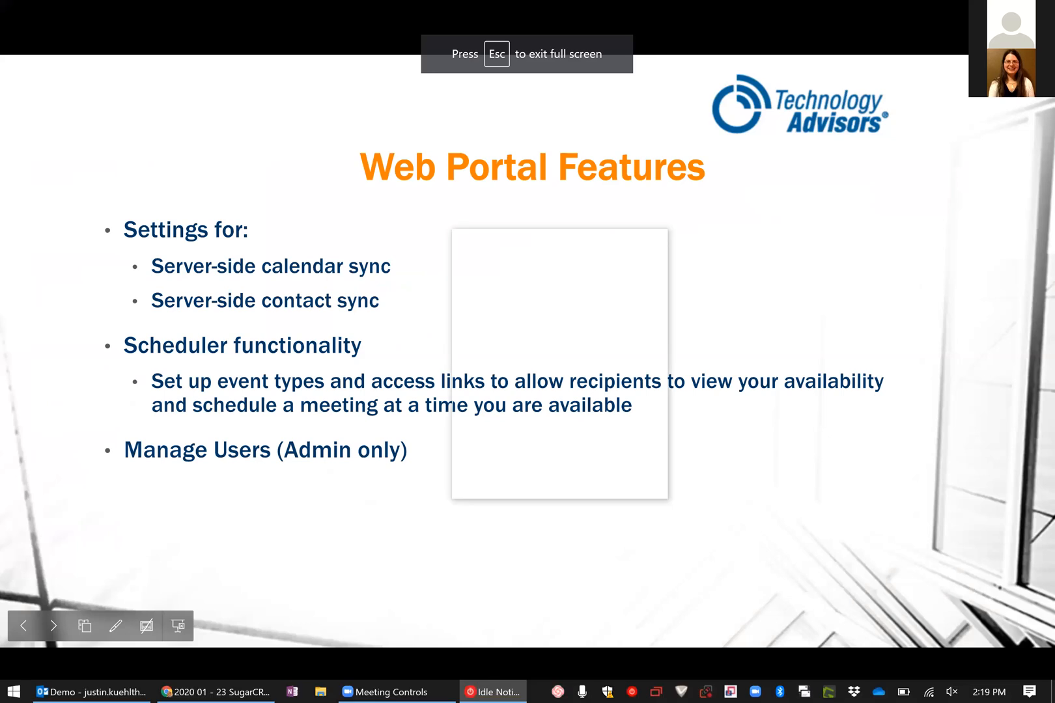
{"action": "left_click", "coordinate": [559, 384]}
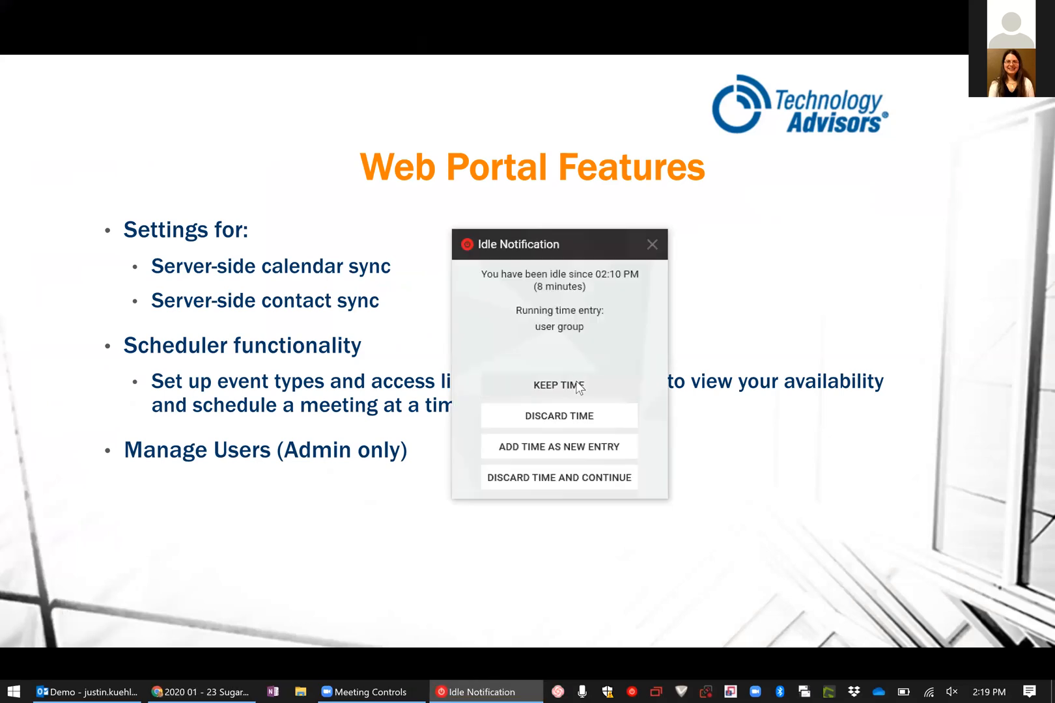
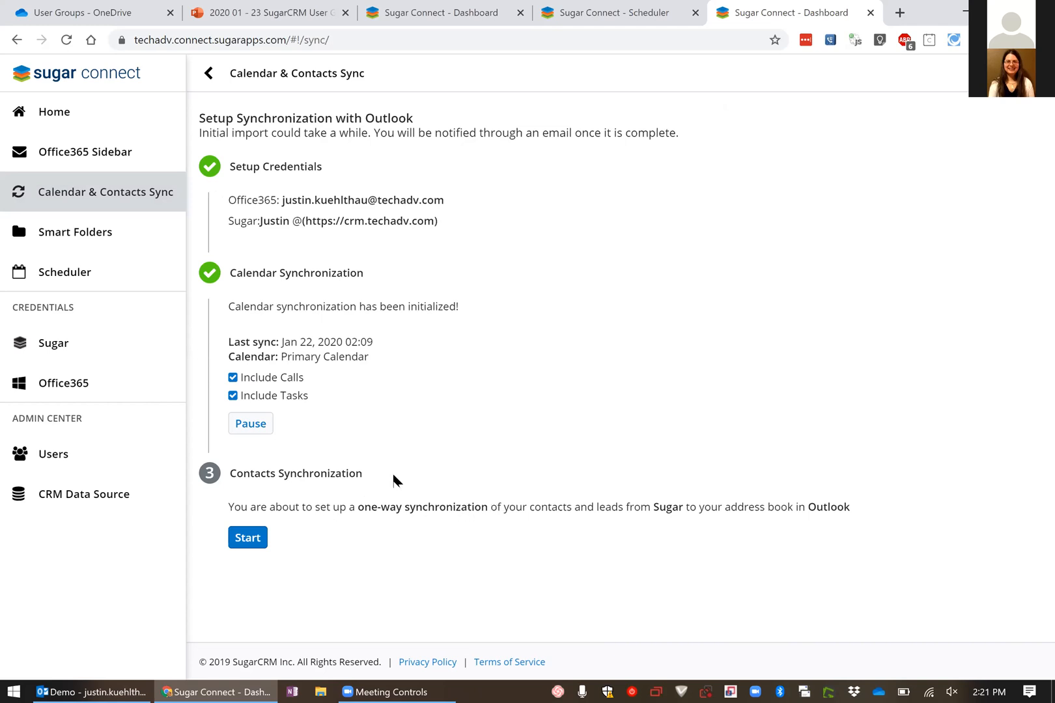
Review the Smart Folders page and open the Scheduler's event types
{"action": "left_click", "coordinate": [81, 238]}
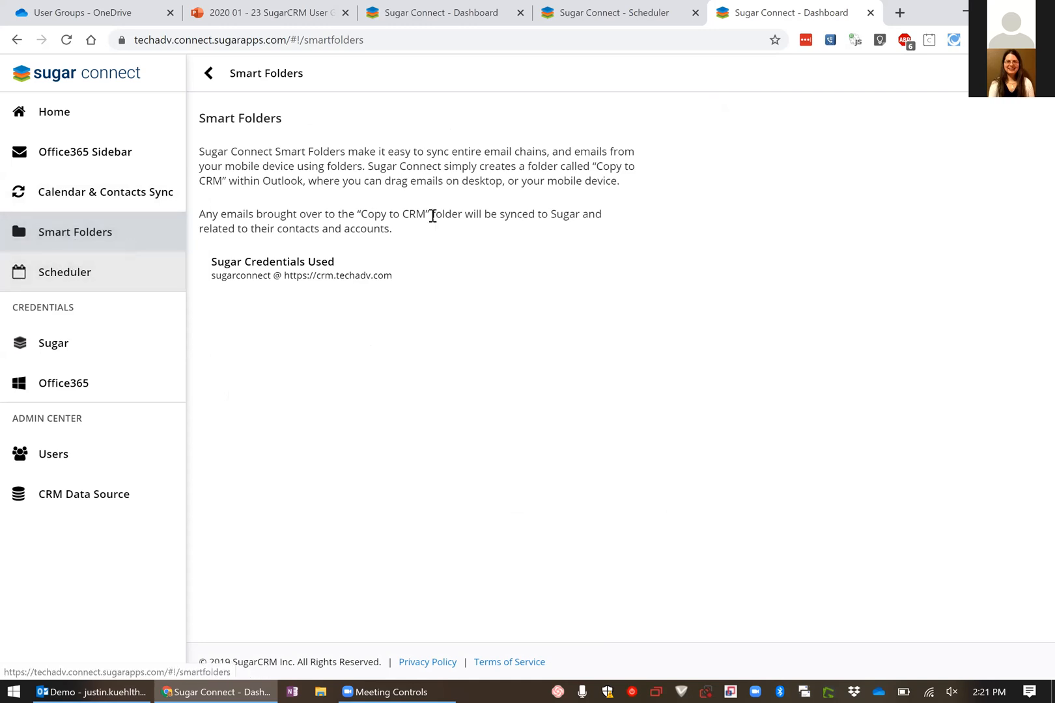
{"action": "left_click", "coordinate": [86, 270]}
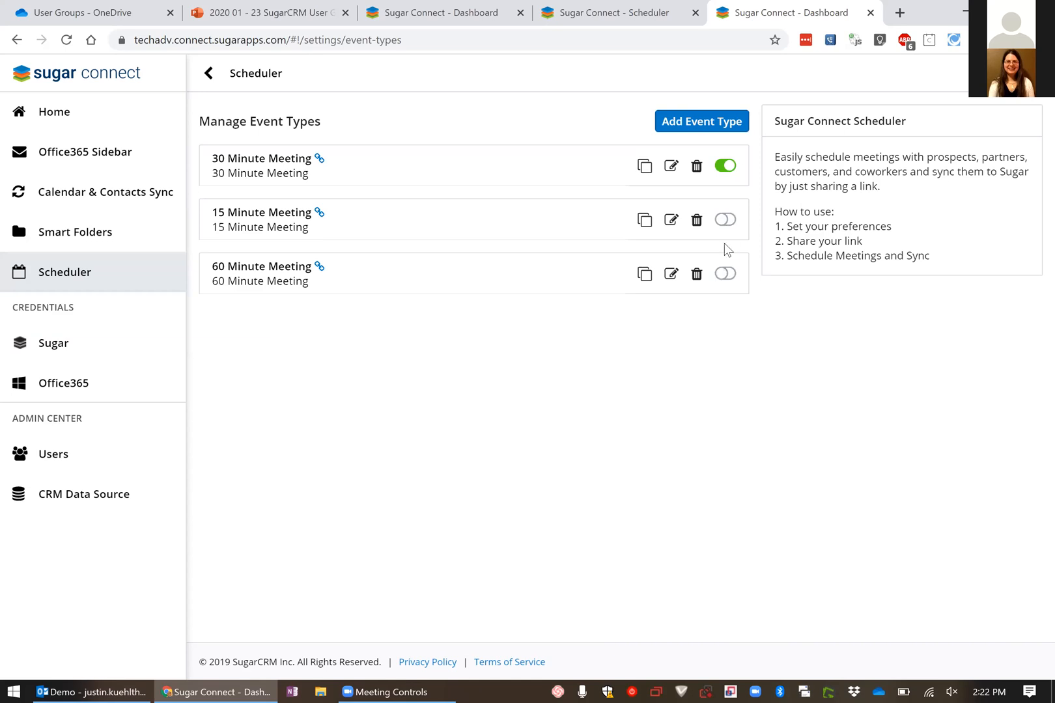
Copy the calendar link of the 30 Minute Meeting event type and open it in a new browser tab
{"action": "left_click", "coordinate": [643, 168]}
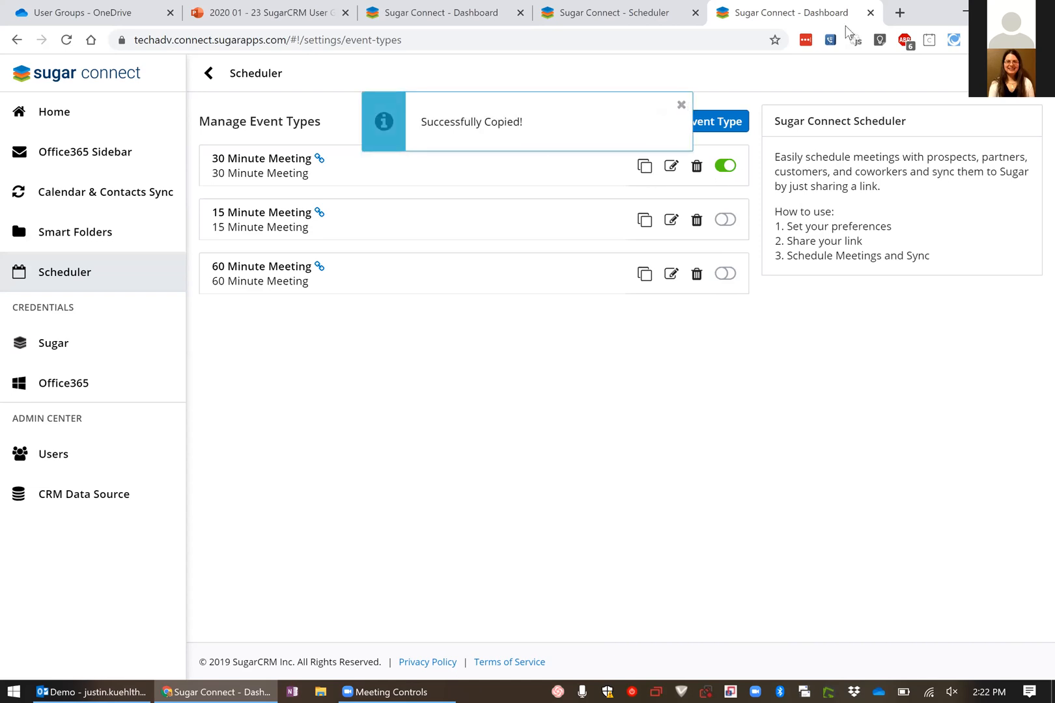
{"action": "left_click", "coordinate": [899, 12]}
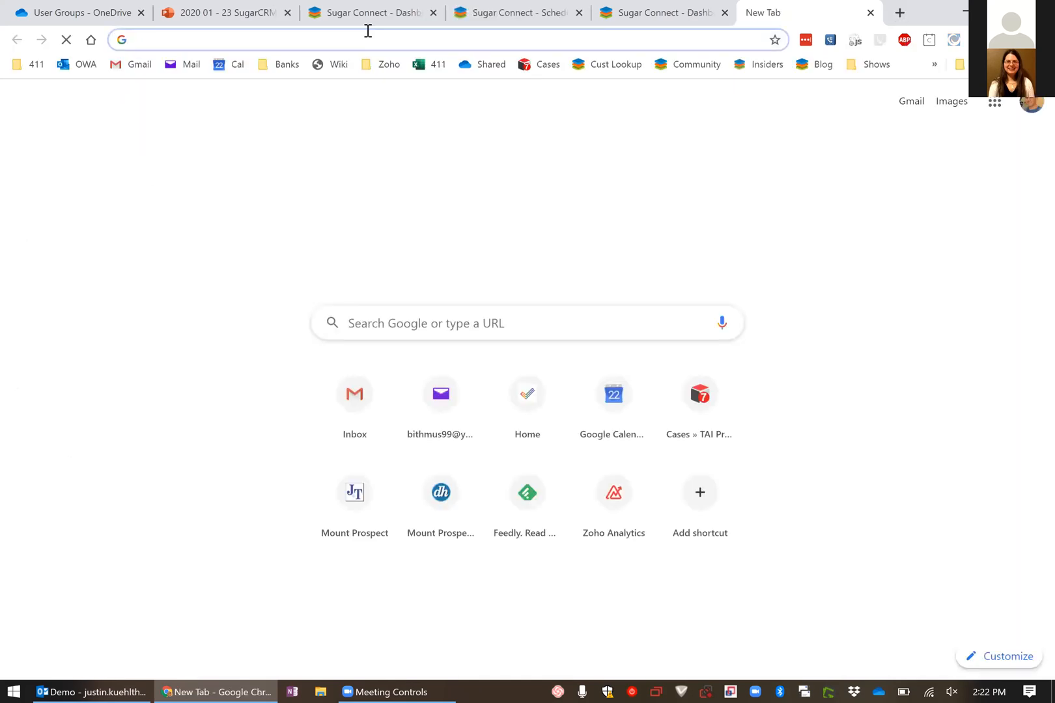
{"action": "key", "text": "ctrl+v"}
{"action": "key", "text": "Return"}
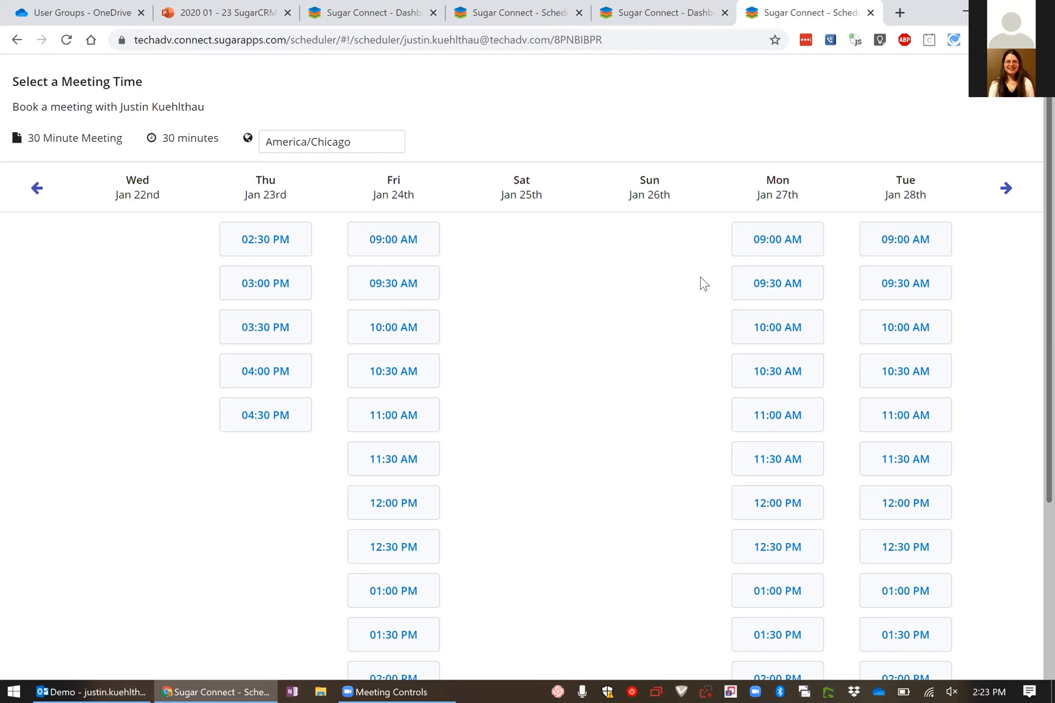
Try booking the Monday, Jan 27, 10:00 AM slot by entering the attendee's first name, last name and email, and cancel the booking
{"action": "left_click", "coordinate": [778, 329]}
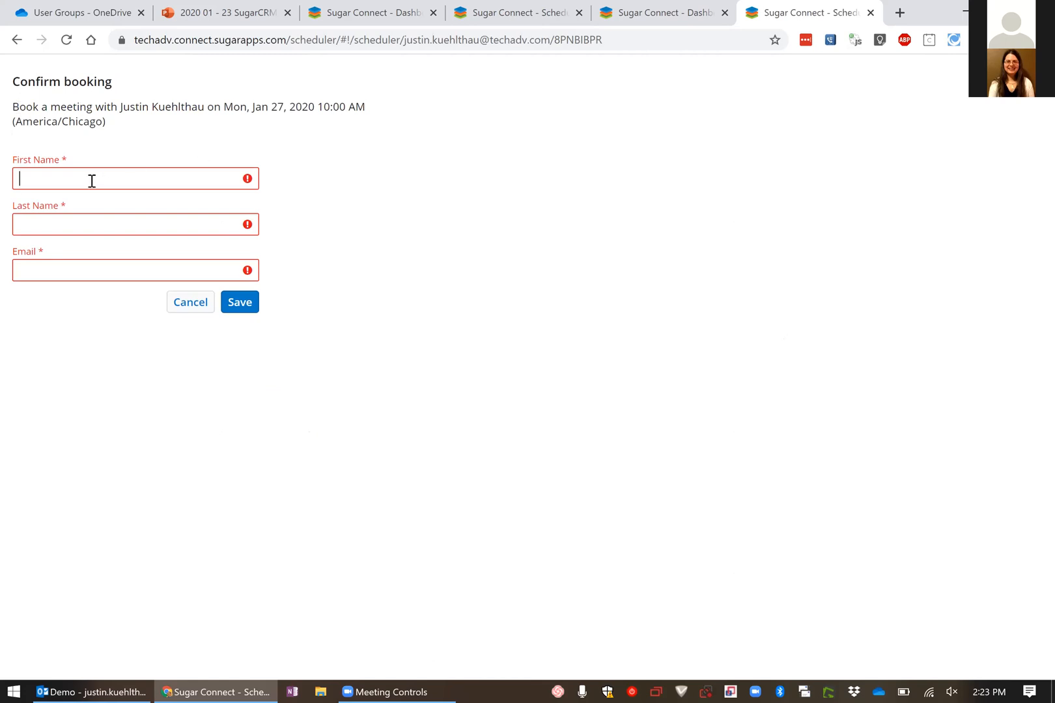
{"action": "key", "text": "Tab"}
{"action": "key", "text": "Tab"}
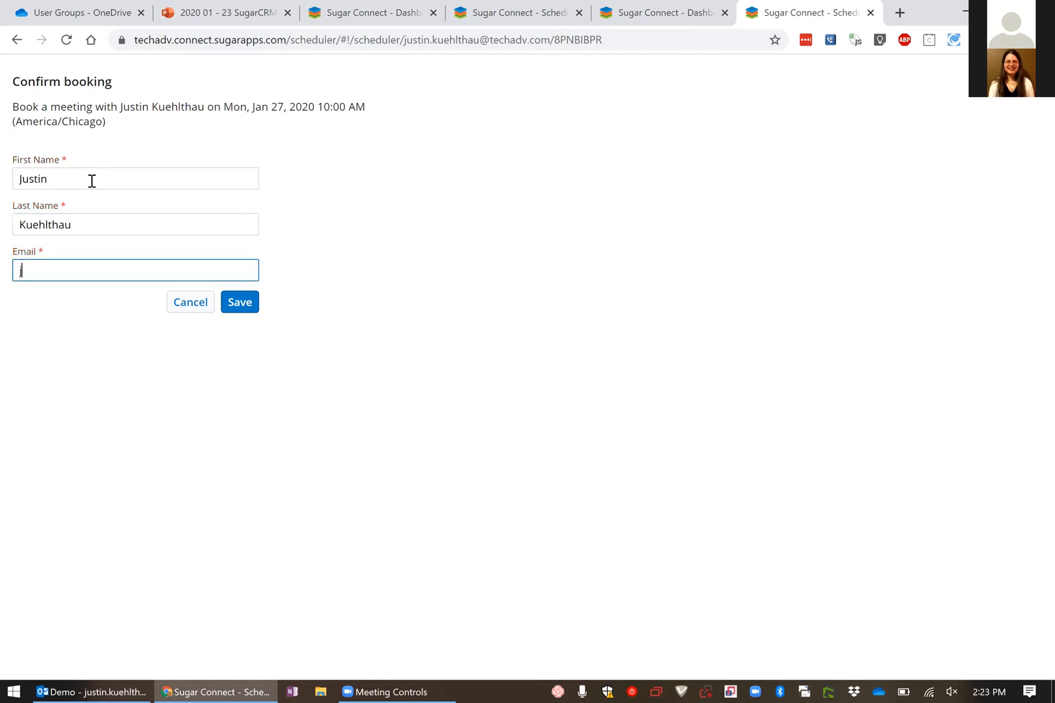
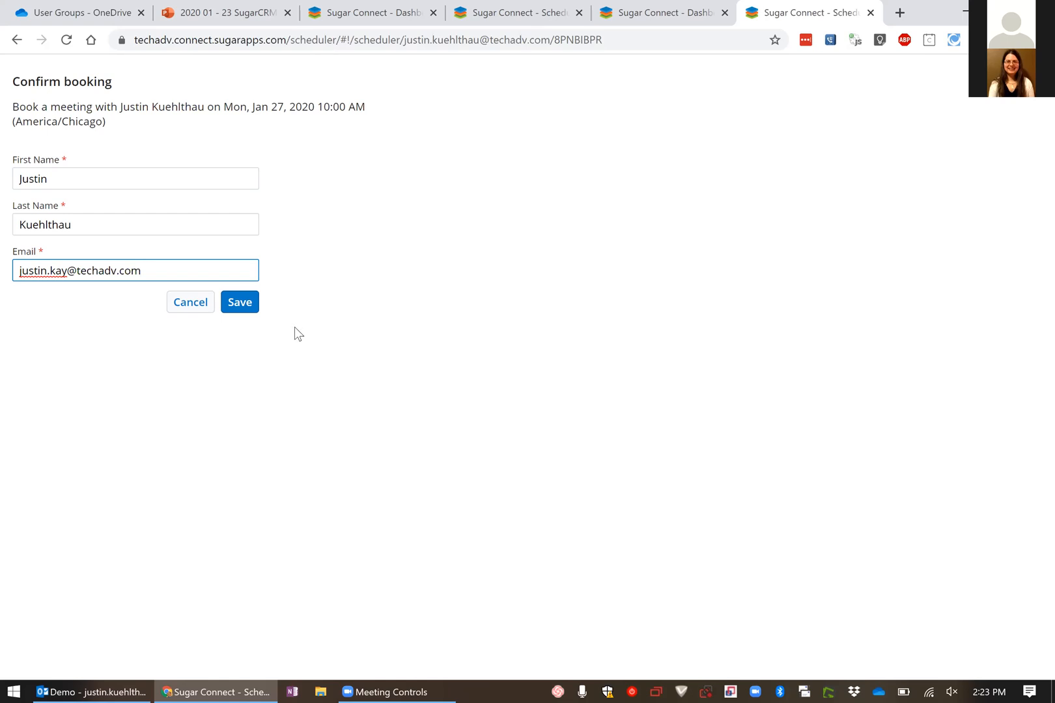
{"action": "left_click", "coordinate": [187, 303]}
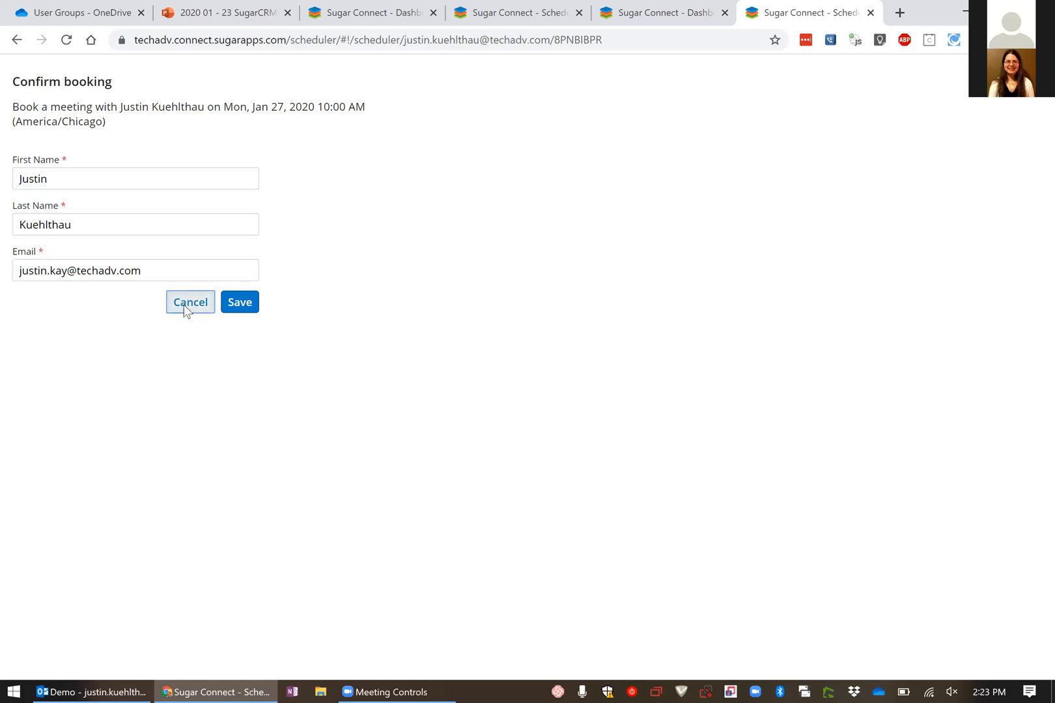
Back in the Scheduler settings, add a "2 Hour Meeting" event type with a duration of 120 minutes and a minimum schedule notice of 48 hours
{"action": "left_click", "coordinate": [680, 15]}
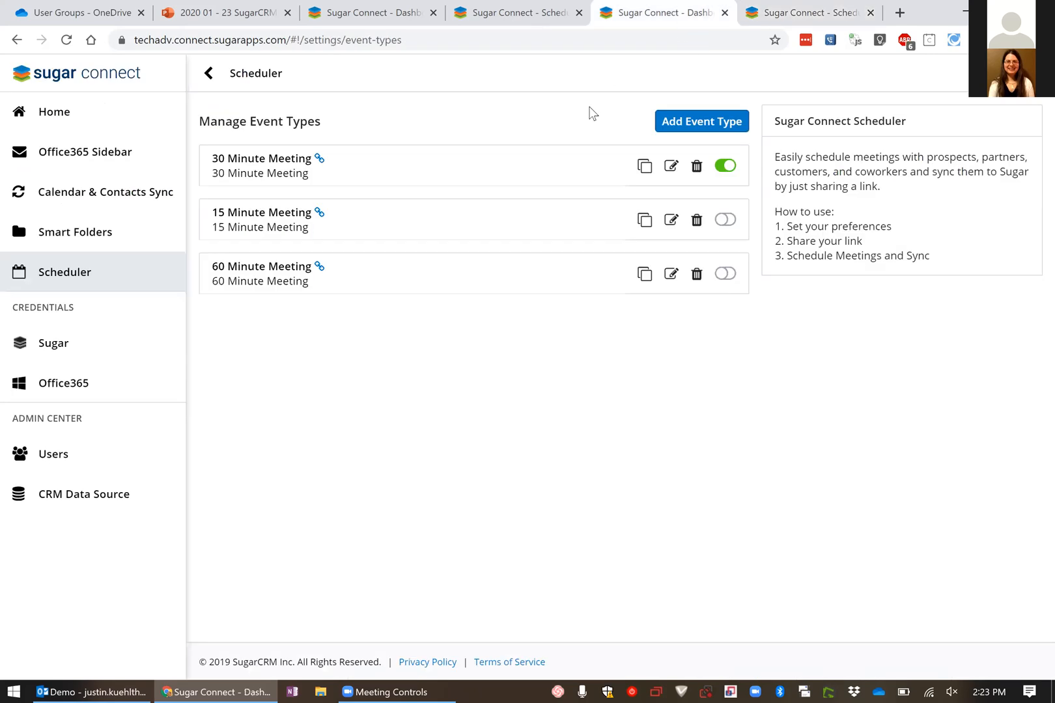
{"action": "left_click", "coordinate": [711, 127]}
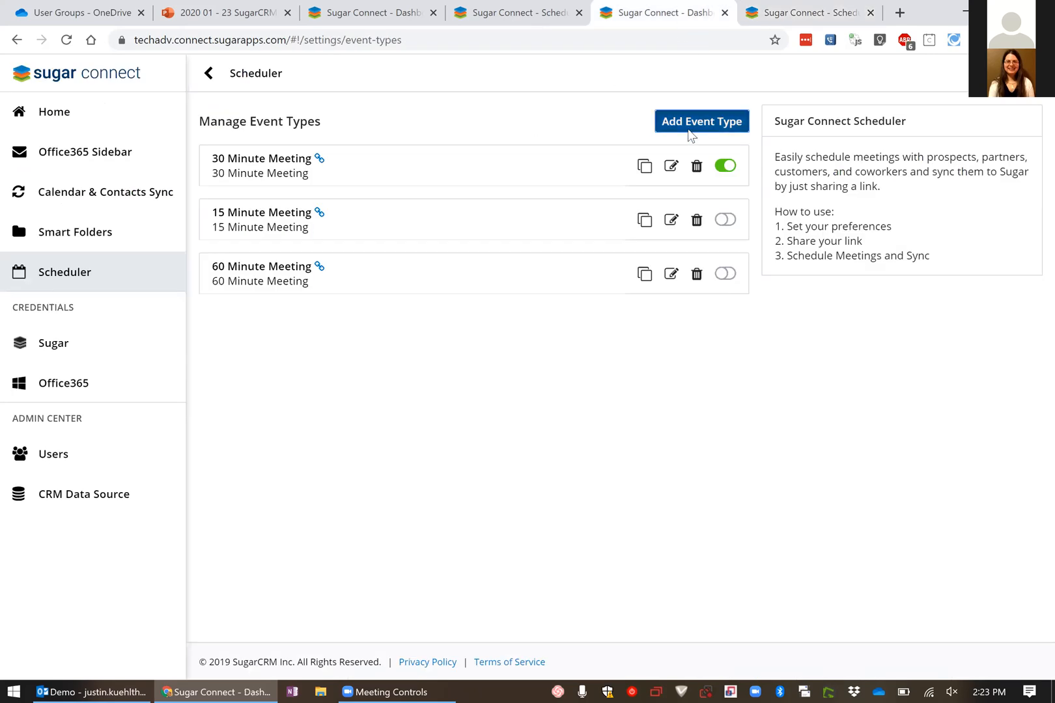
{"action": "left_click", "coordinate": [319, 242]}
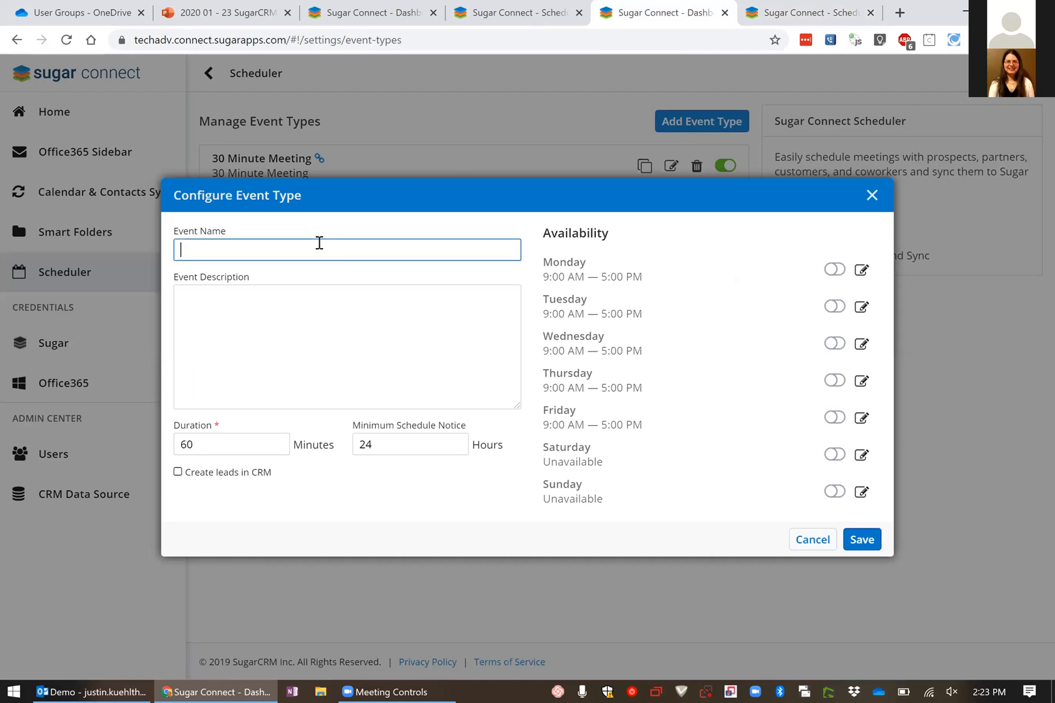
{"action": "type", "text": "2 Hour Meeting"}
{"action": "left_click_drag", "start_coordinate": [210, 447], "coordinate": [167, 448]}
{"action": "type", "text": "120"}
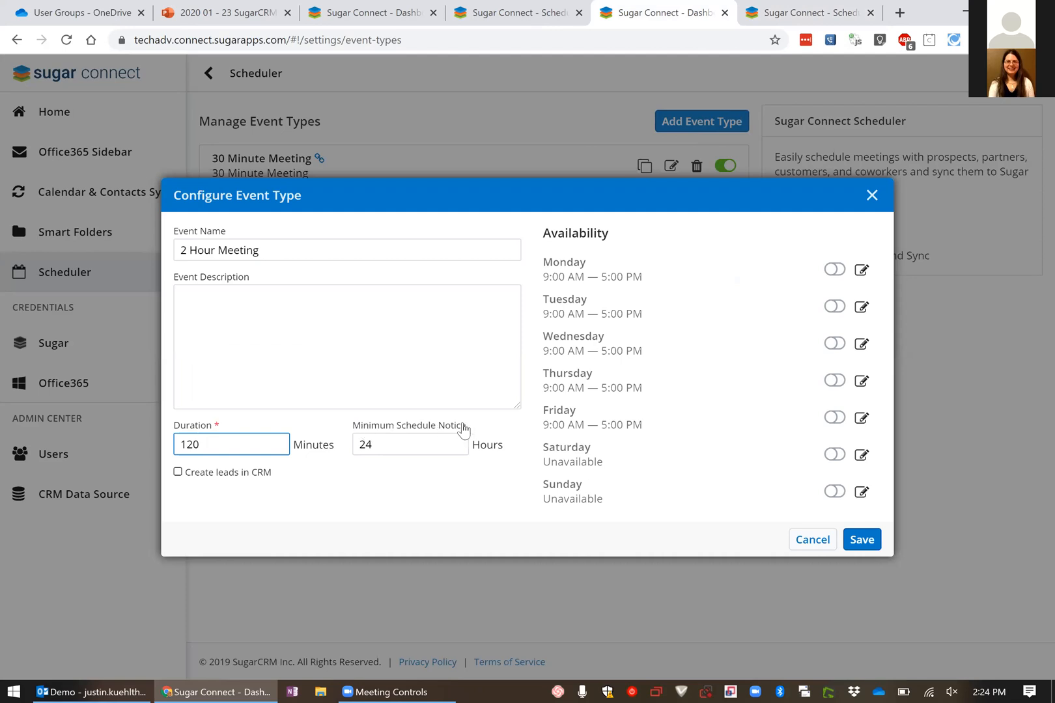
{"action": "left_click", "coordinate": [360, 444]}
{"action": "double_click", "coordinate": [360, 444]}
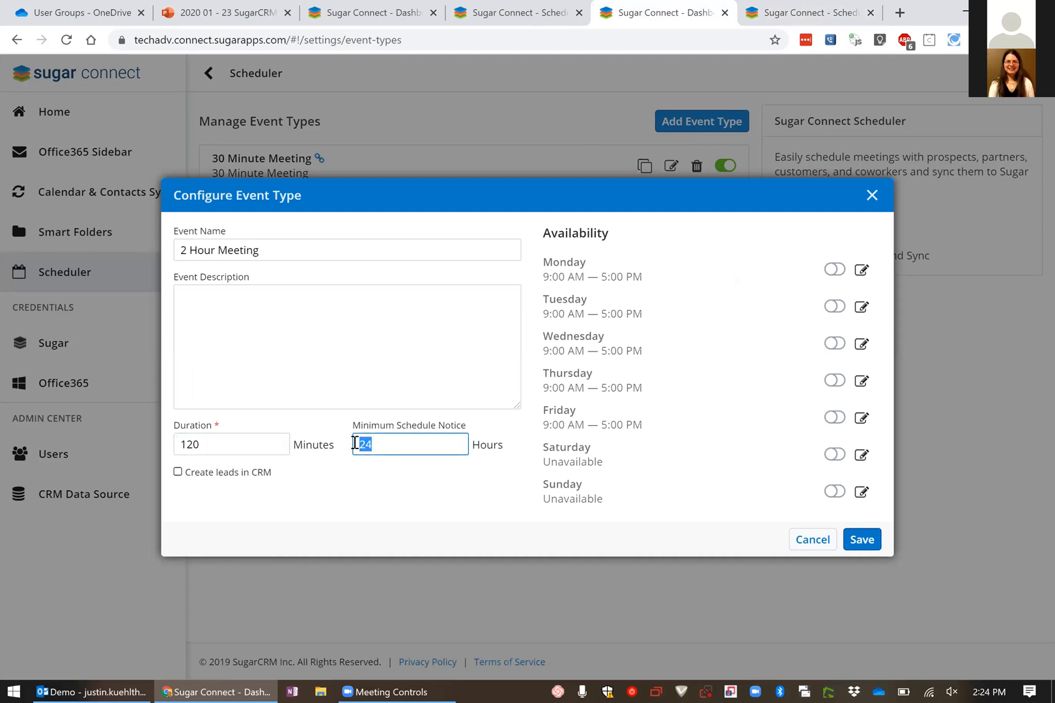
{"action": "type", "text": "48"}
Enable Thursday and Friday availability for the event and set Thursday's hours to 10:00 AM to 4:00 PM
{"action": "left_click", "coordinate": [836, 420]}
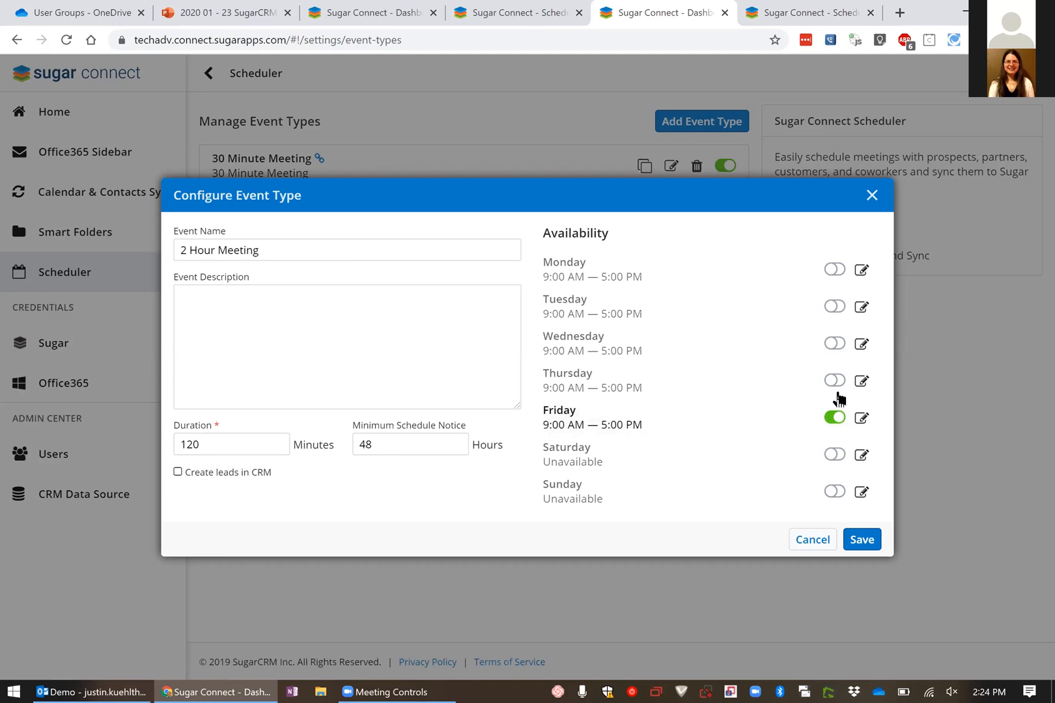
{"action": "left_click", "coordinate": [834, 381]}
{"action": "left_click", "coordinate": [861, 381]}
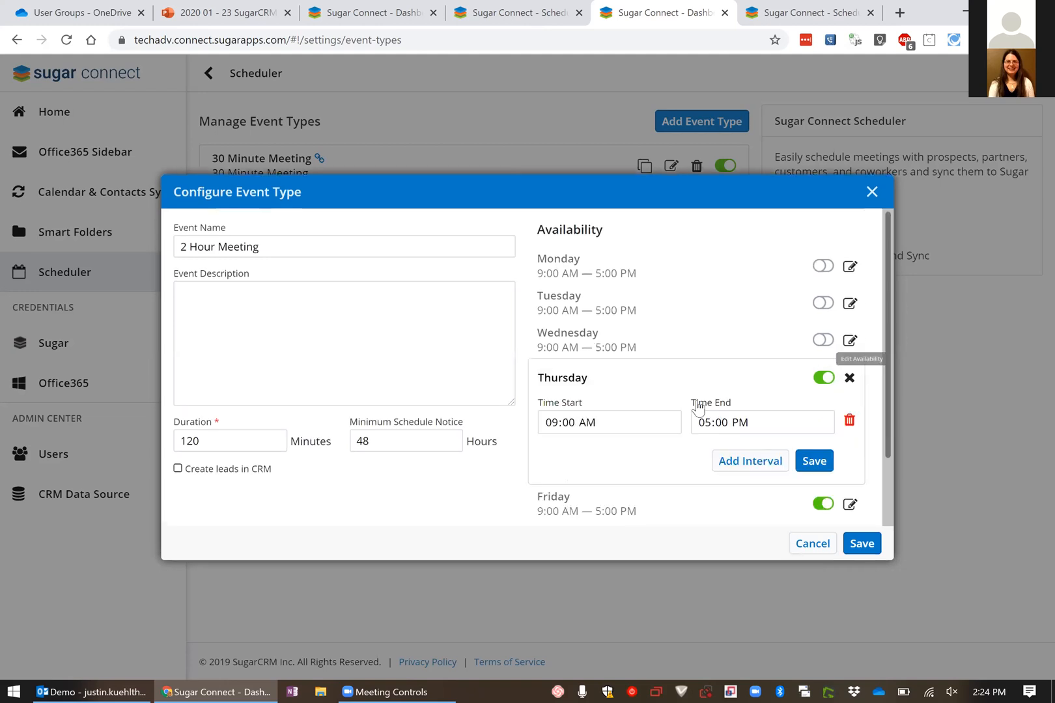
{"action": "left_click", "coordinate": [588, 423]}
{"action": "left_click", "coordinate": [549, 425]}
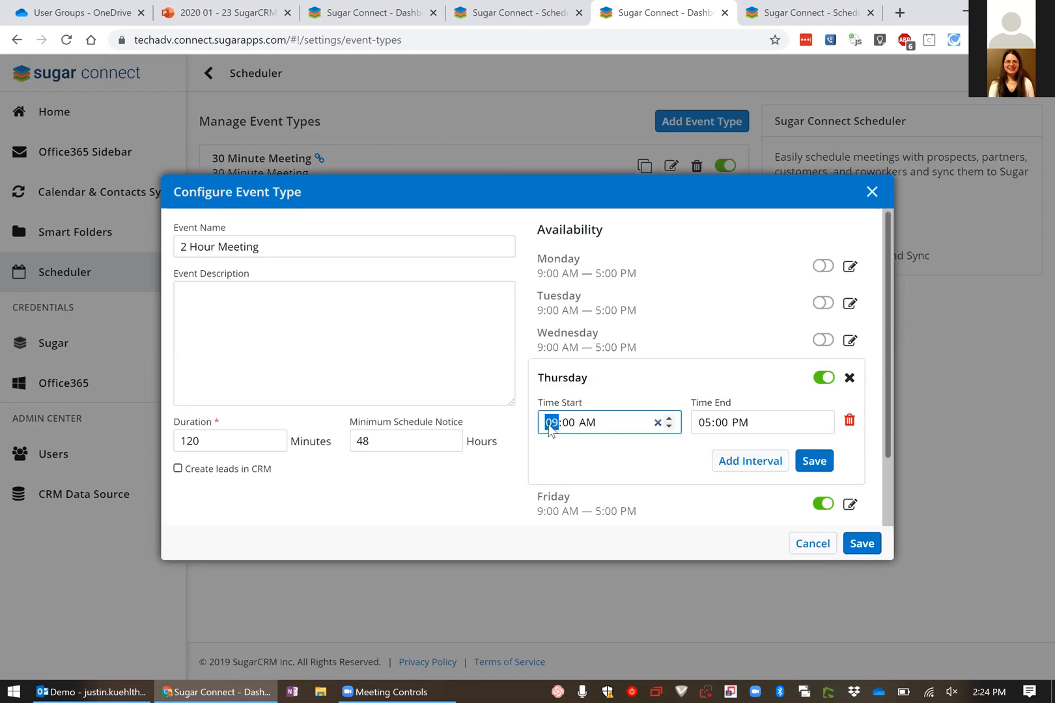
{"action": "type", "text": "10"}
{"action": "left_click", "coordinate": [703, 426]}
{"action": "type", "text": "4"}
{"action": "left_click", "coordinate": [813, 461]}
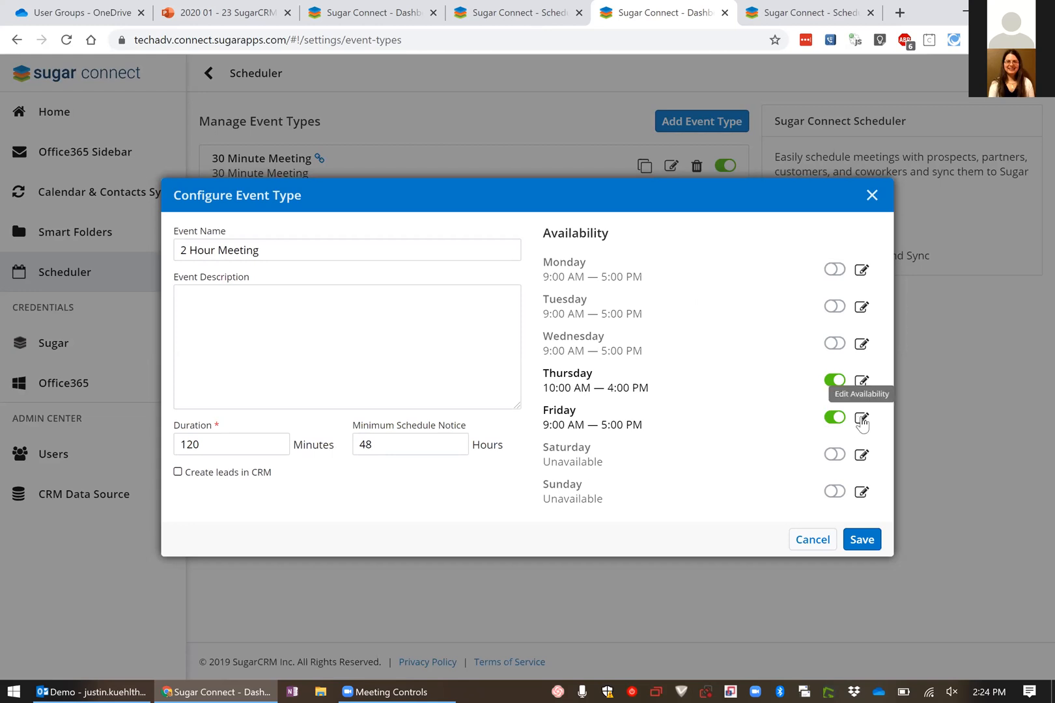
Set Friday's availability to 10:00 AM to 4:00 PM
{"action": "left_click", "coordinate": [860, 418]}
{"action": "left_click", "coordinate": [556, 462]}
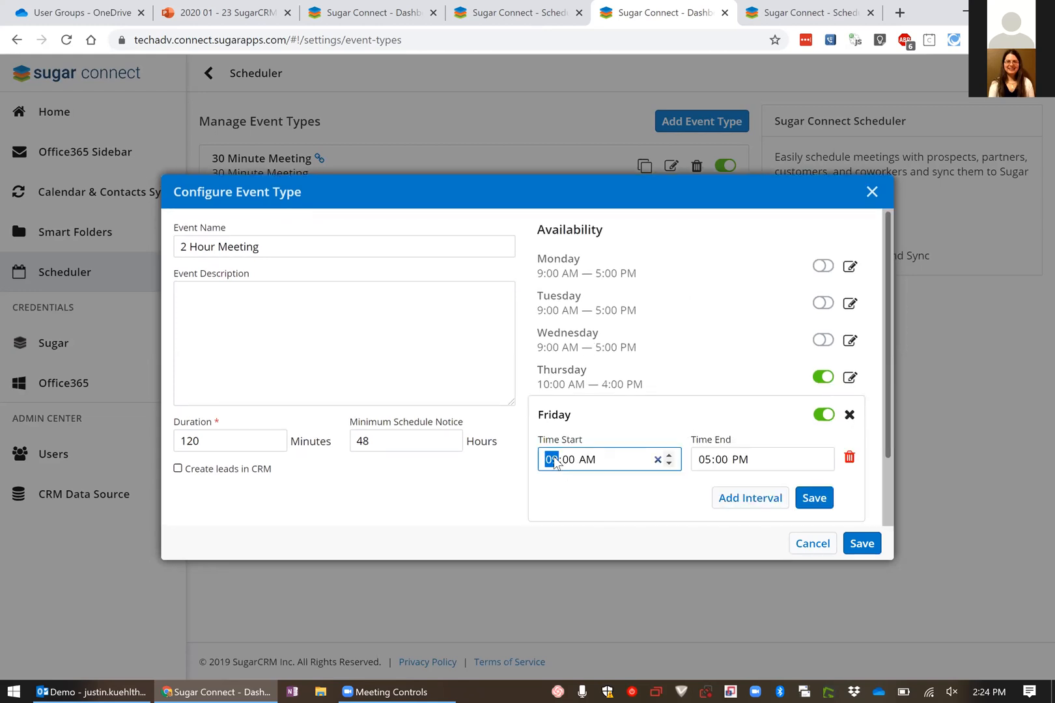
{"action": "type", "text": "10"}
{"action": "left_click", "coordinate": [708, 462]}
{"action": "type", "text": "04"}
{"action": "left_click", "coordinate": [815, 498]}
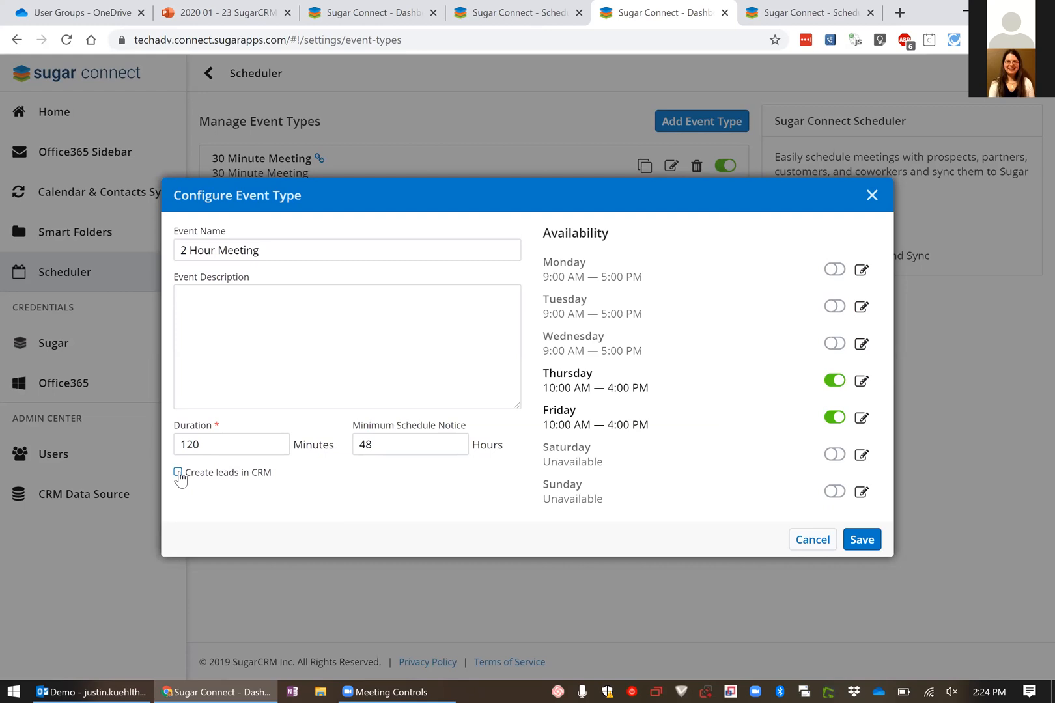
Turn on lead creation in CRM for the event type and save it
{"action": "left_click", "coordinate": [178, 474]}
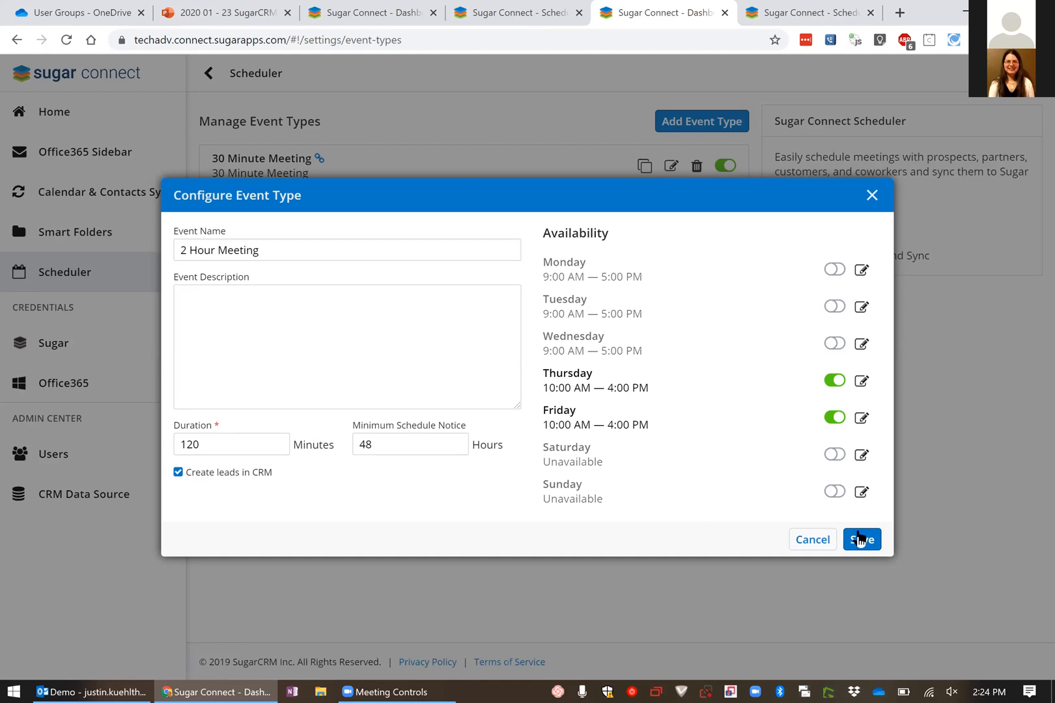
{"action": "left_click", "coordinate": [862, 540]}
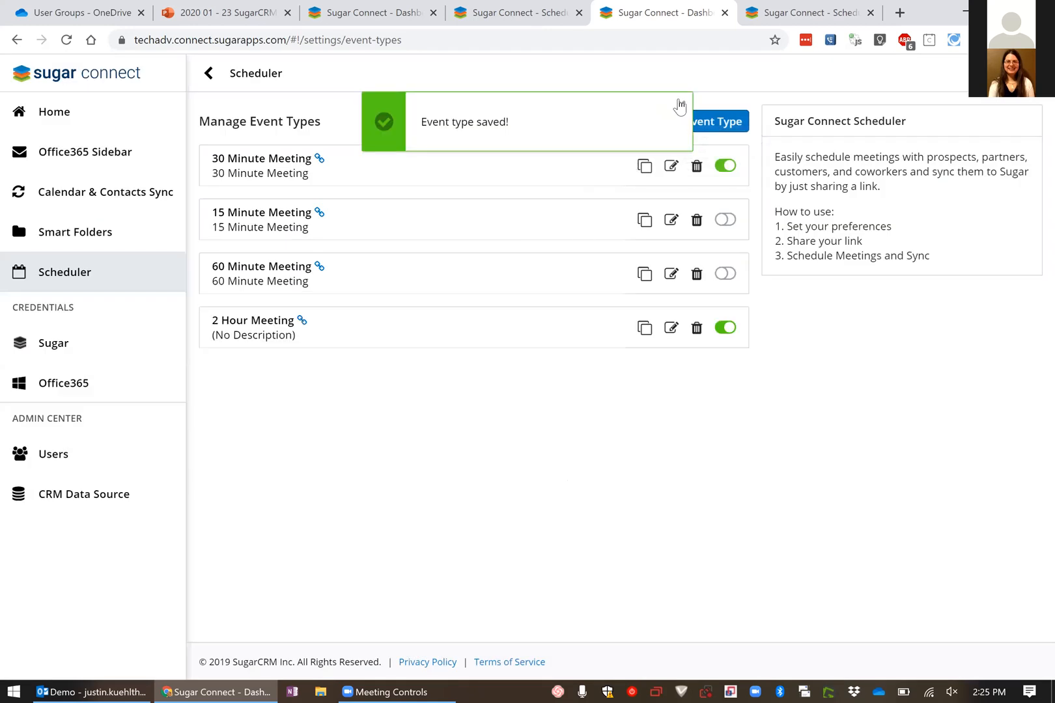
{"action": "left_click", "coordinate": [679, 104]}
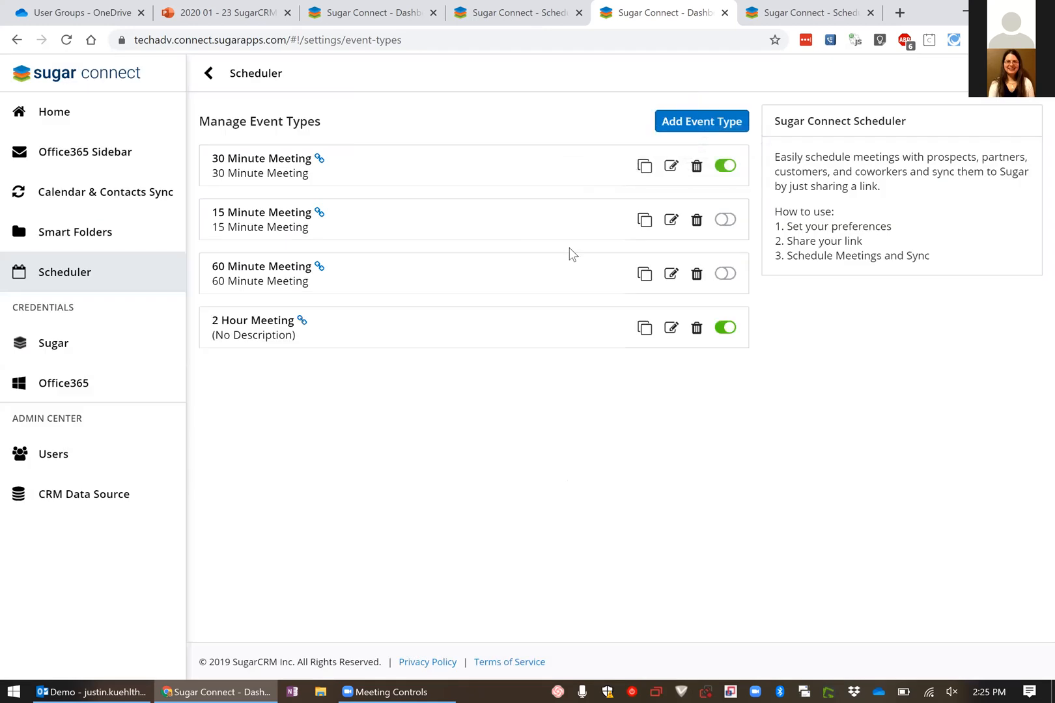
Copy the 2 Hour Meeting calendar link, open it in a new browser tab and show the following week's available times
{"action": "left_click", "coordinate": [643, 332]}
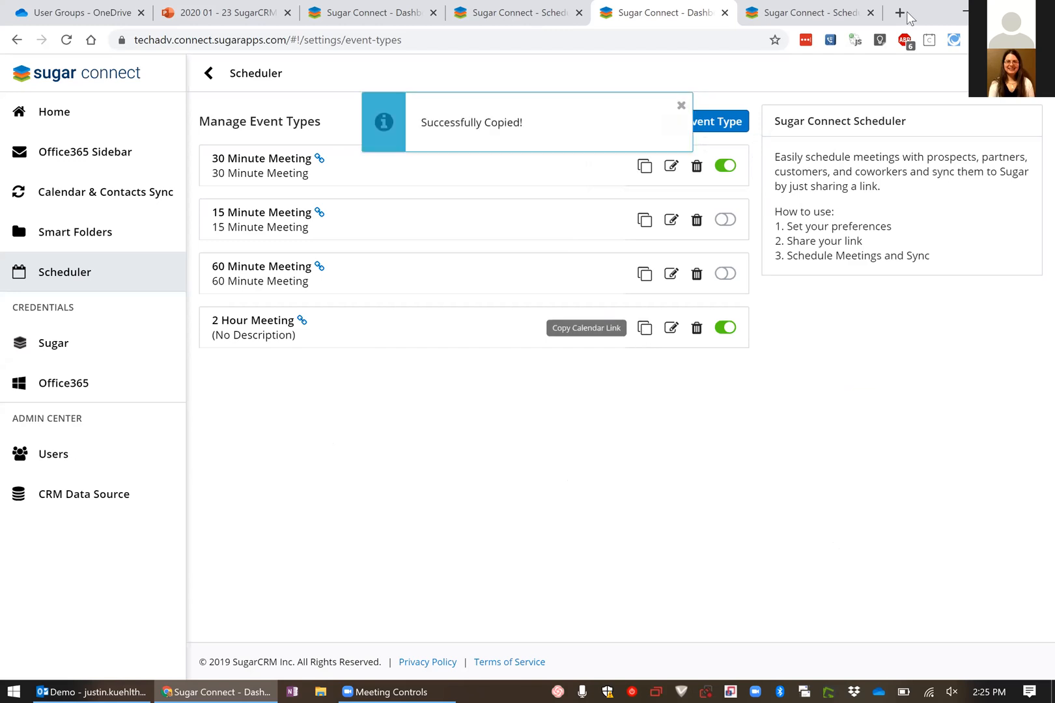
{"action": "left_click", "coordinate": [900, 13]}
{"action": "key", "text": "ctrl+v"}
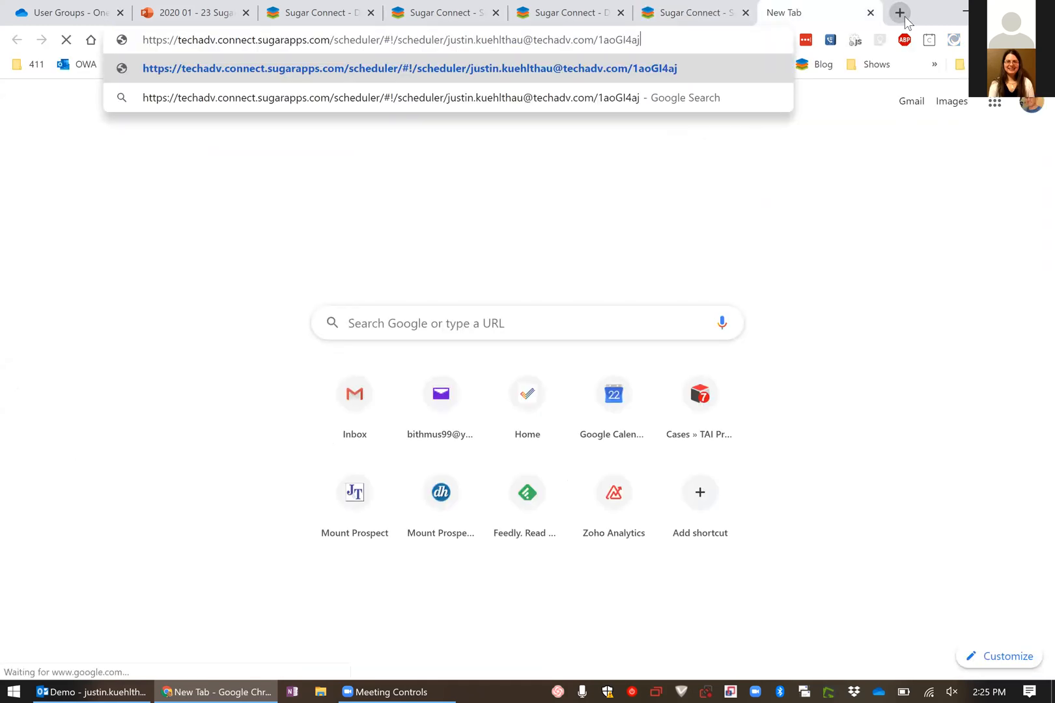
{"action": "key", "text": "Return"}
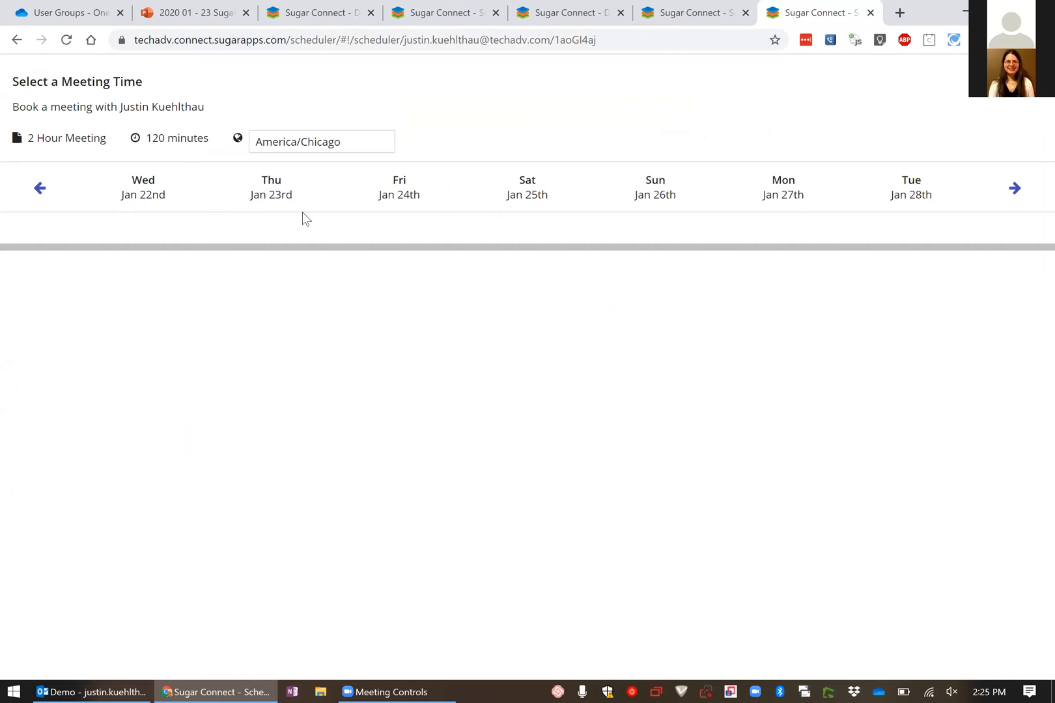
{"action": "left_click", "coordinate": [1014, 192]}
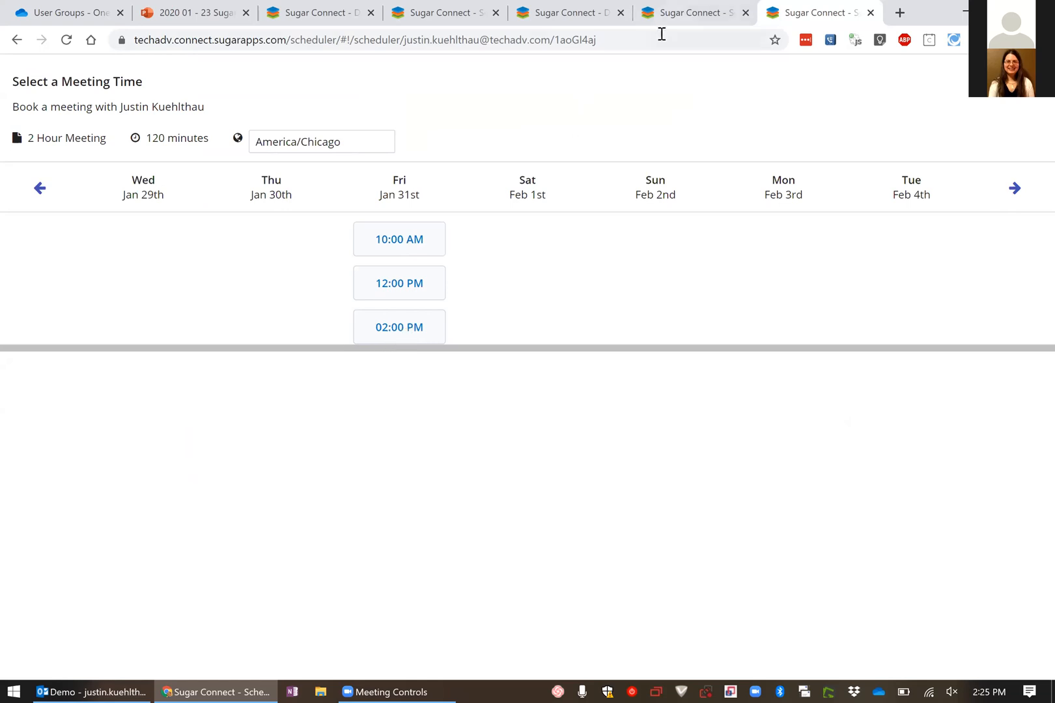
Return to the Sugar Connect dashboard and review the Sugar and Office365 credentials pages
{"action": "key", "text": "ctrl+shift+Tab"}
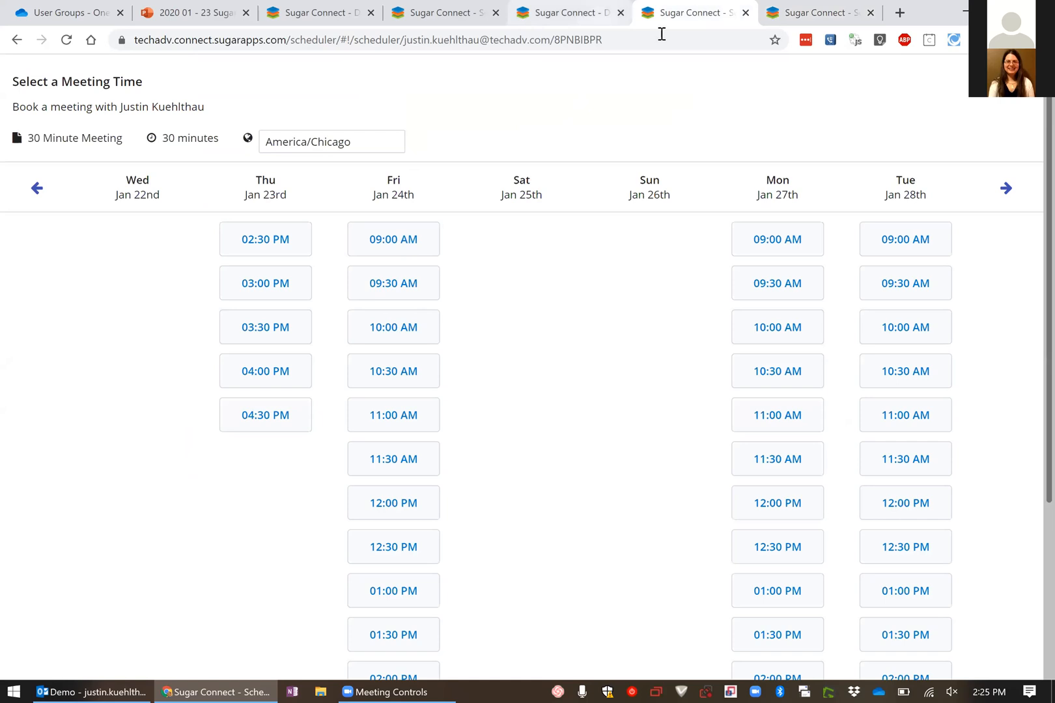
{"action": "key", "text": "ctrl+shift+Tab"}
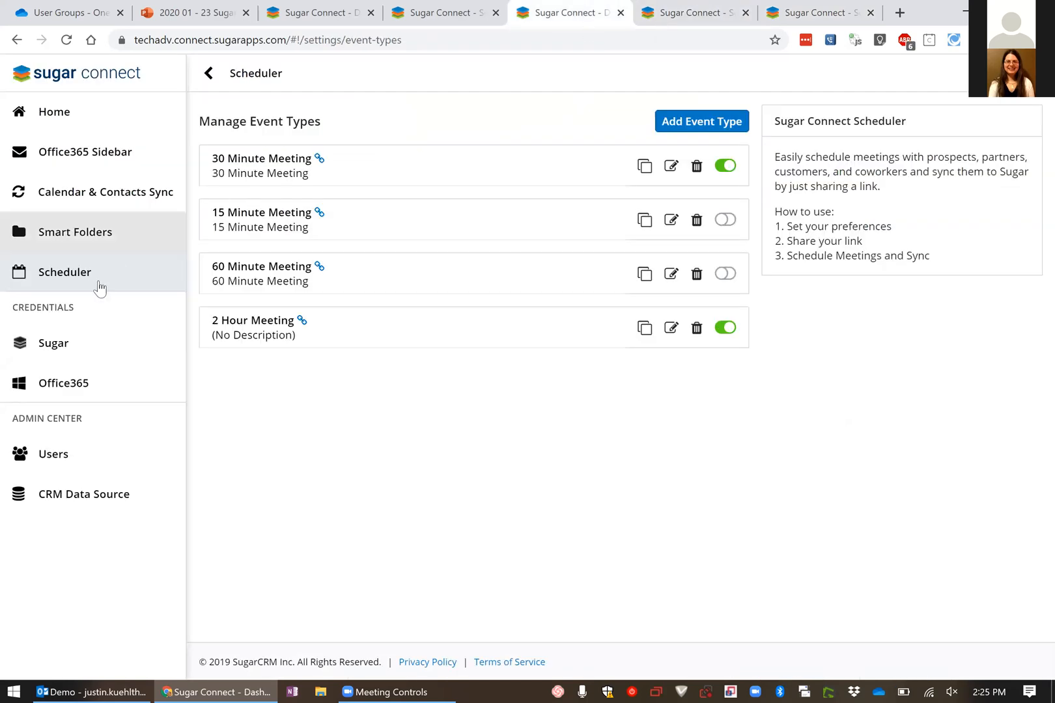
{"action": "left_click", "coordinate": [89, 346]}
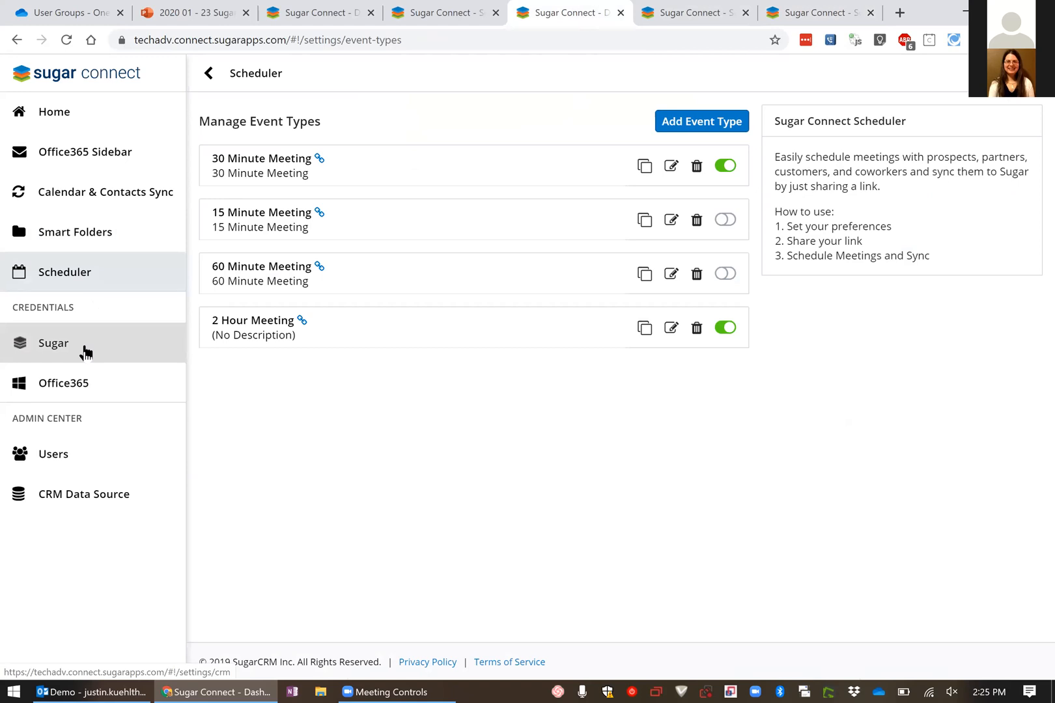
{"action": "left_click", "coordinate": [85, 352]}
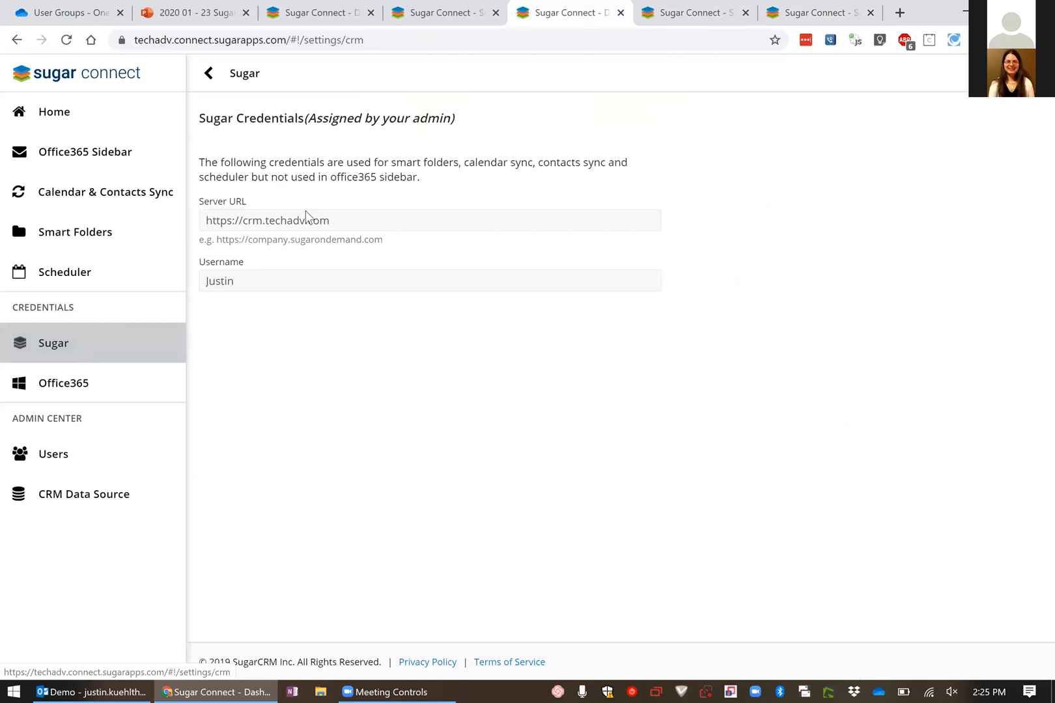
{"action": "left_click", "coordinate": [72, 390]}
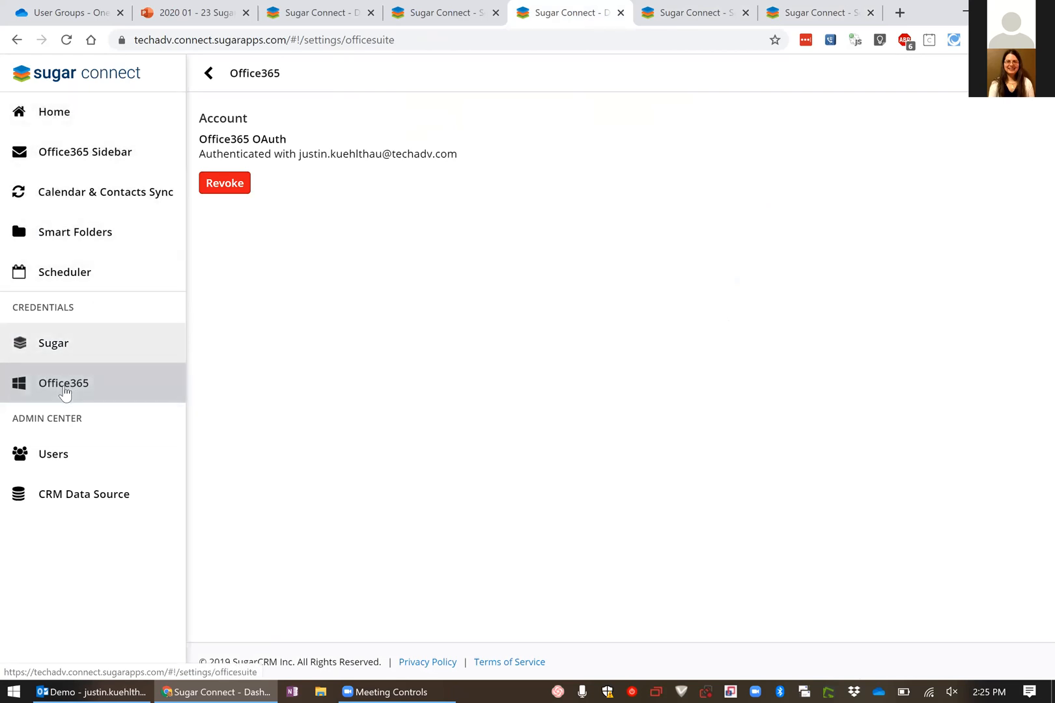
Examine the Users page, from the pending invitations down to the auto-add setting for new domain users
{"action": "left_click", "coordinate": [65, 458]}
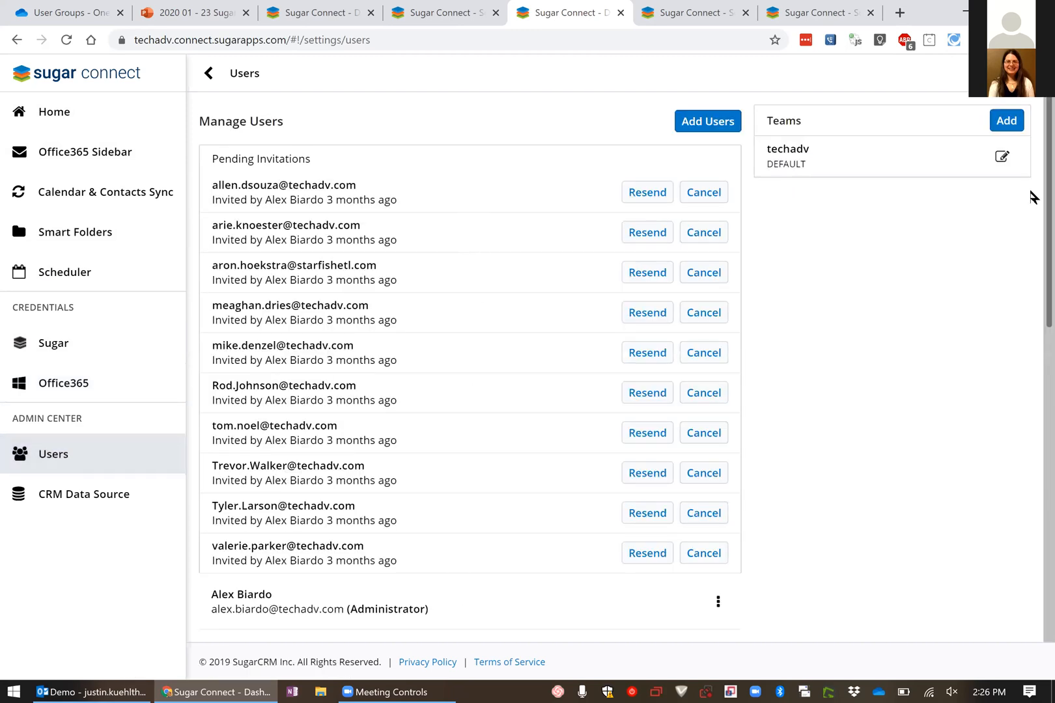
{"action": "scroll", "coordinate": [1031, 219], "scroll_direction": "down", "scroll_amount": 1}
{"action": "scroll", "coordinate": [1032, 199], "scroll_direction": "up", "scroll_amount": 1}
{"action": "scroll", "coordinate": [1028, 195], "scroll_direction": "down", "scroll_amount": 2}
{"action": "scroll", "coordinate": [1030, 296], "scroll_direction": "down", "scroll_amount": 6}
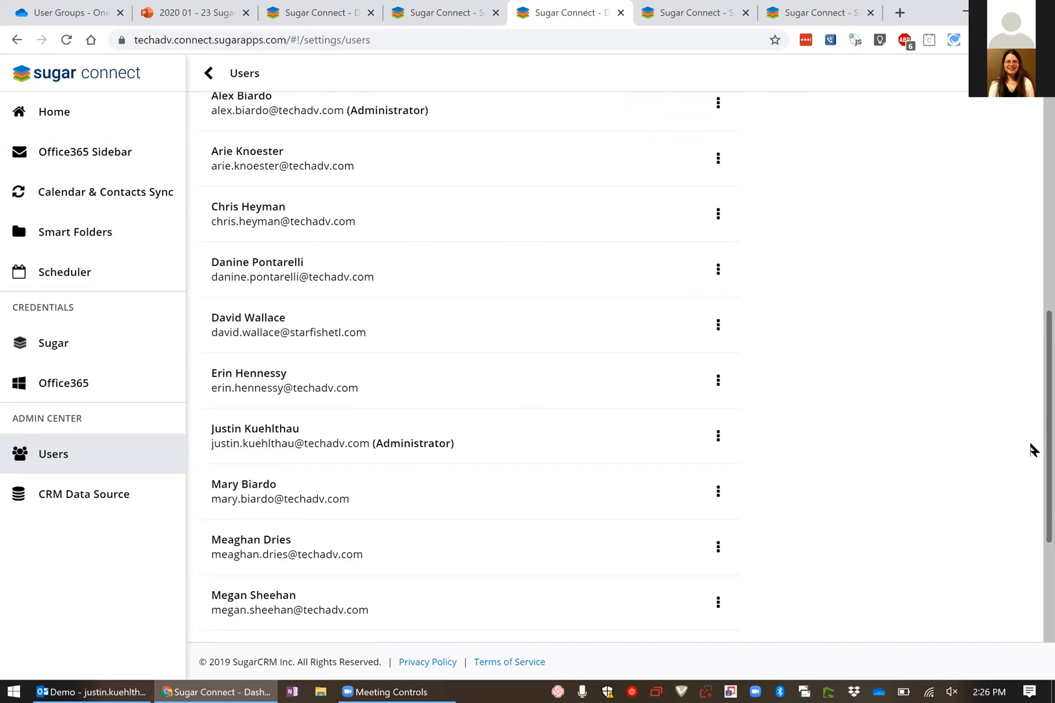
{"action": "scroll", "coordinate": [1030, 469], "scroll_direction": "down", "scroll_amount": 3}
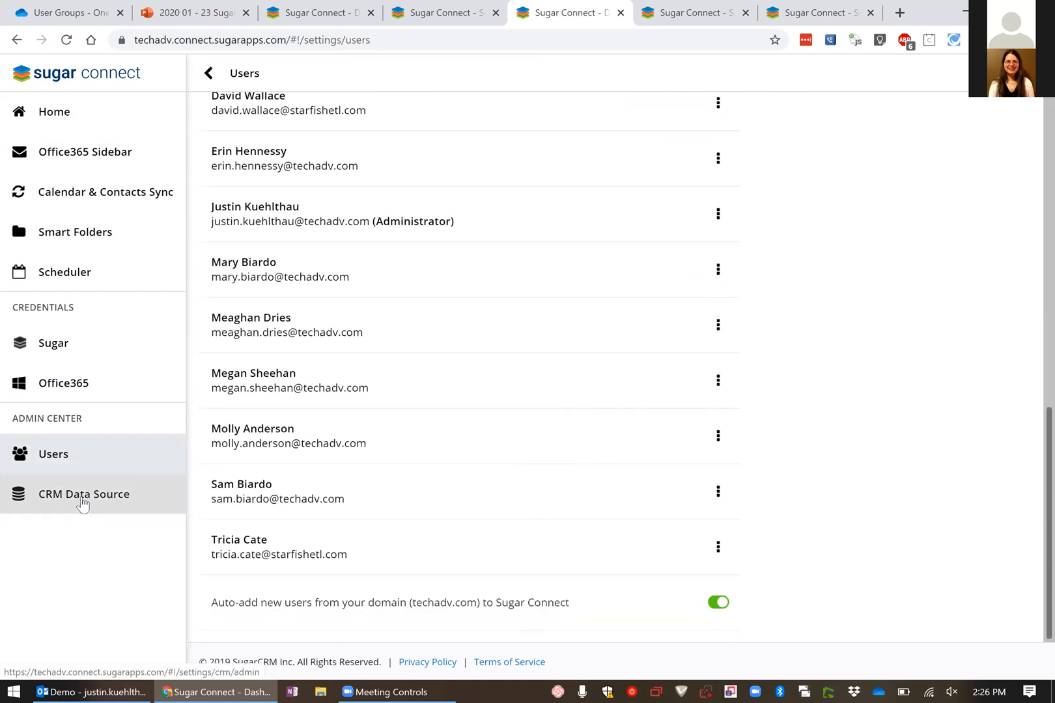
Review the CRM Data Source page, from the server credentials through the list linking users with their CRM accounts
{"action": "left_click", "coordinate": [82, 503]}
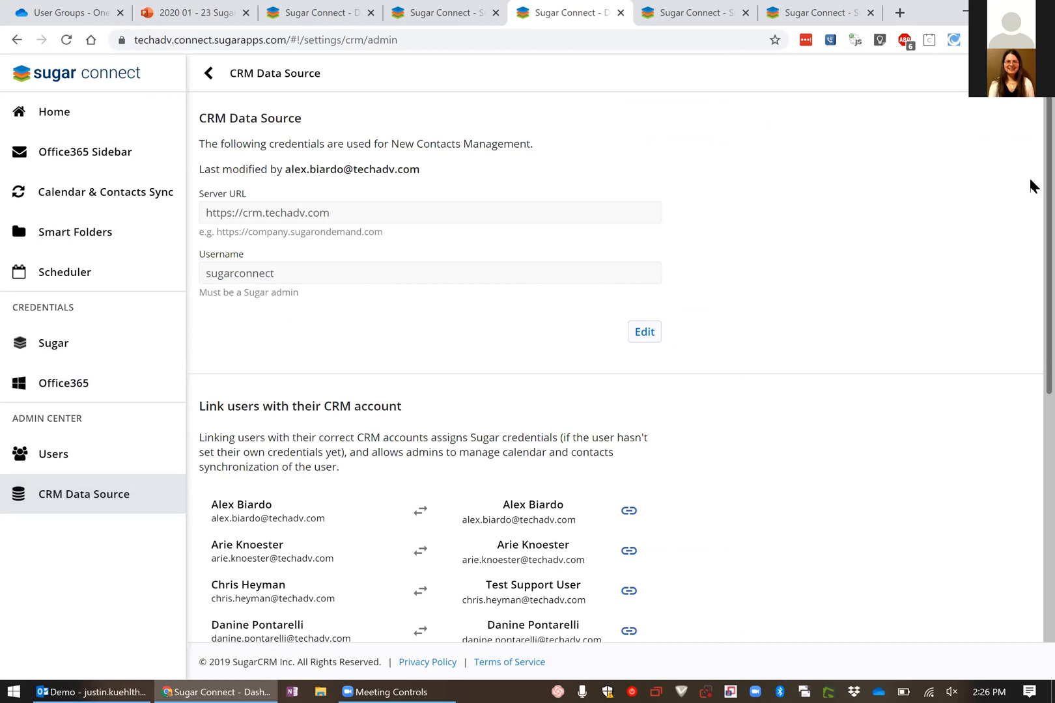
{"action": "scroll", "coordinate": [1029, 268], "scroll_direction": "down", "scroll_amount": 3}
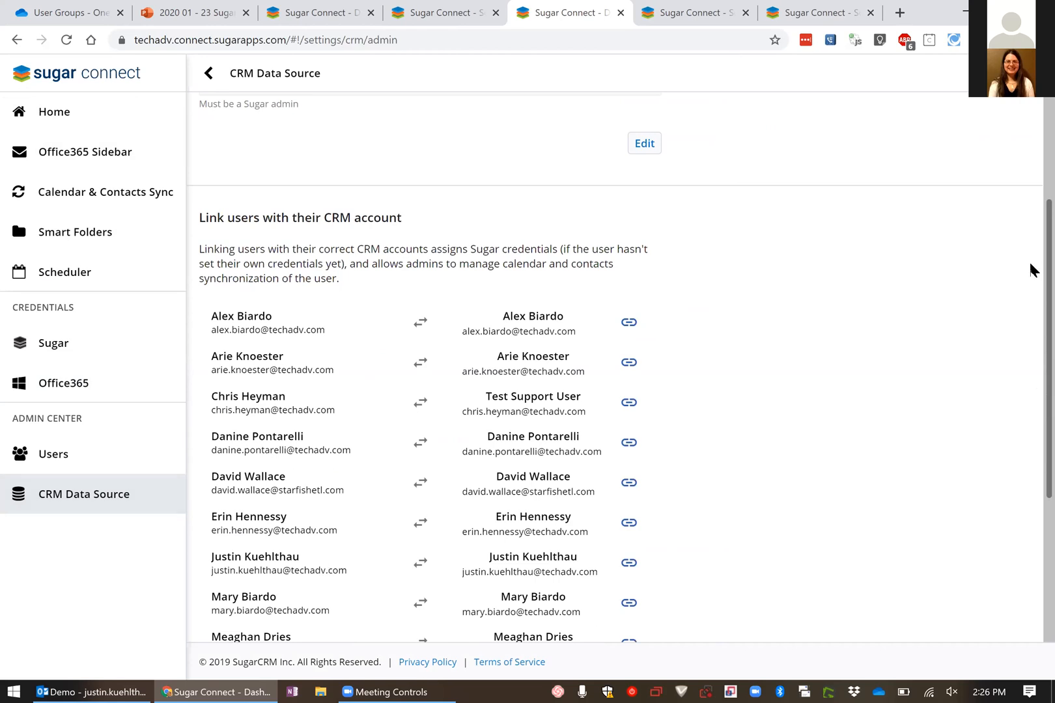
{"action": "scroll", "coordinate": [1029, 352], "scroll_direction": "down", "scroll_amount": 4}
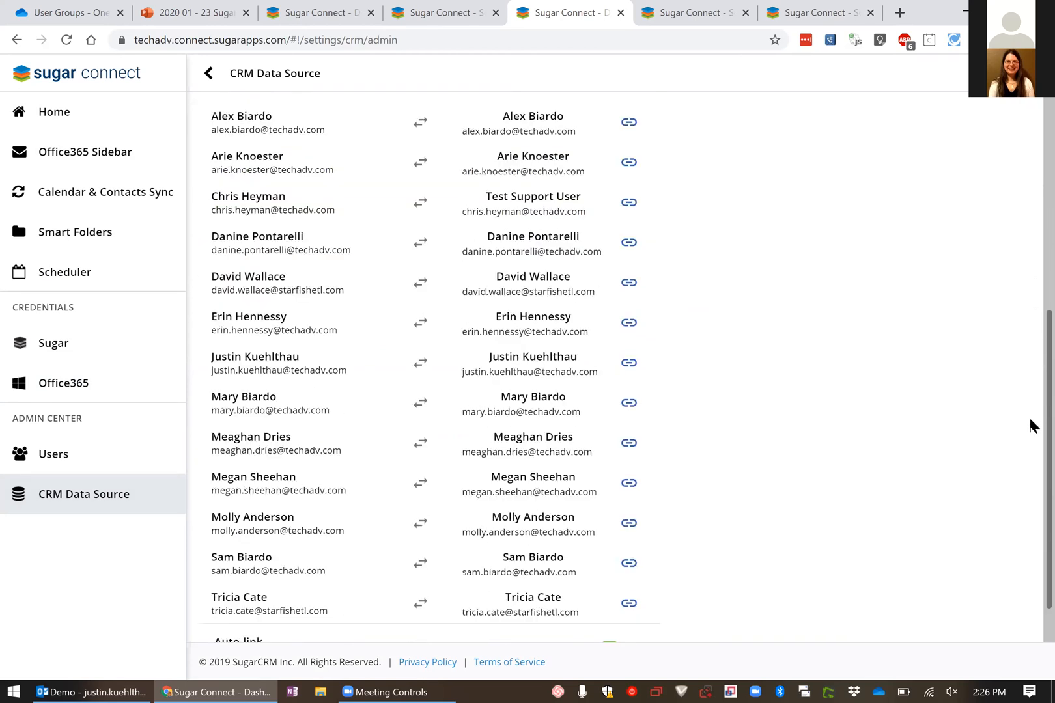
{"action": "scroll", "coordinate": [1029, 399], "scroll_direction": "up", "scroll_amount": 7}
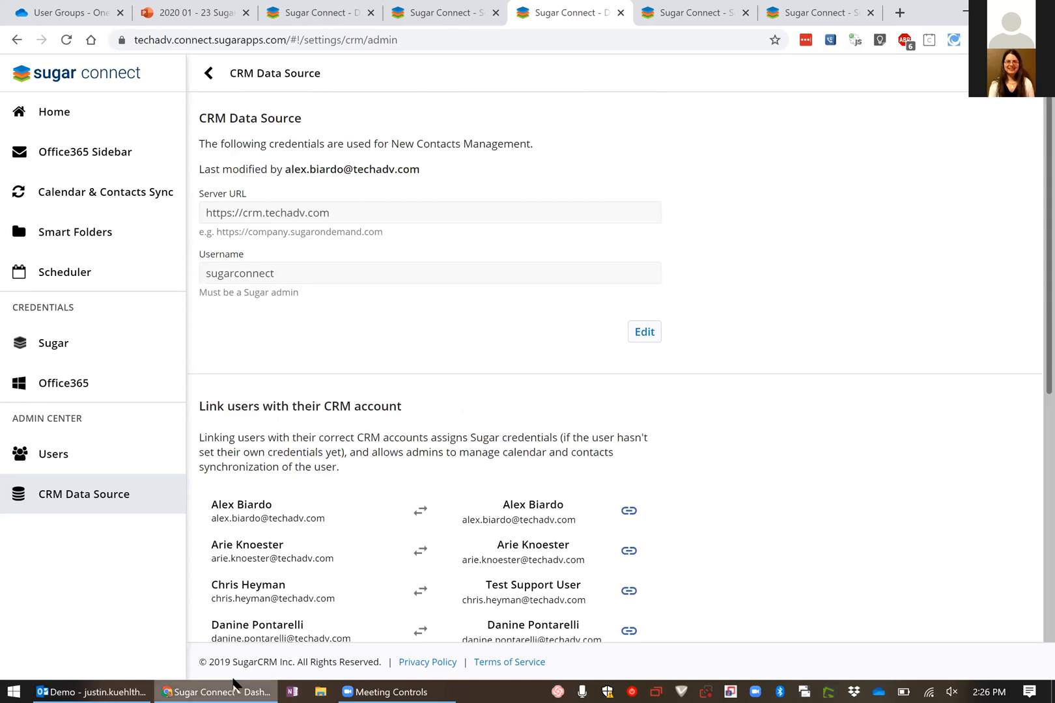
Switch to the SugarCRM User Group presentation in PowerPoint and start the slide show from the Pricing slide
{"action": "left_click", "coordinate": [193, 16]}
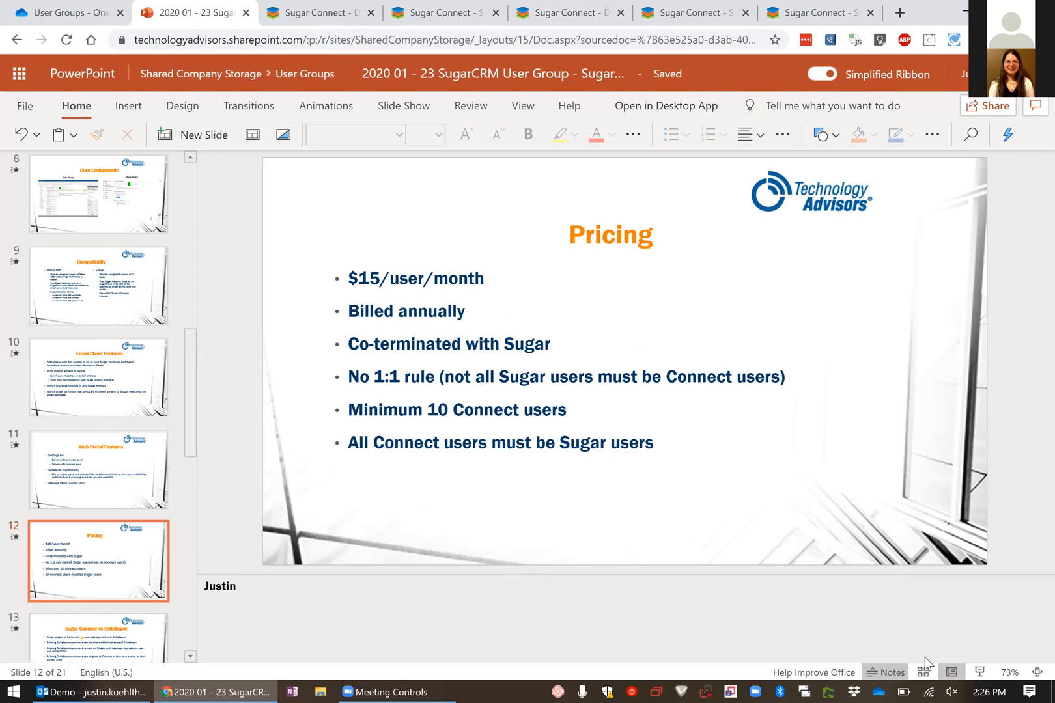
{"action": "left_click", "coordinate": [978, 672]}
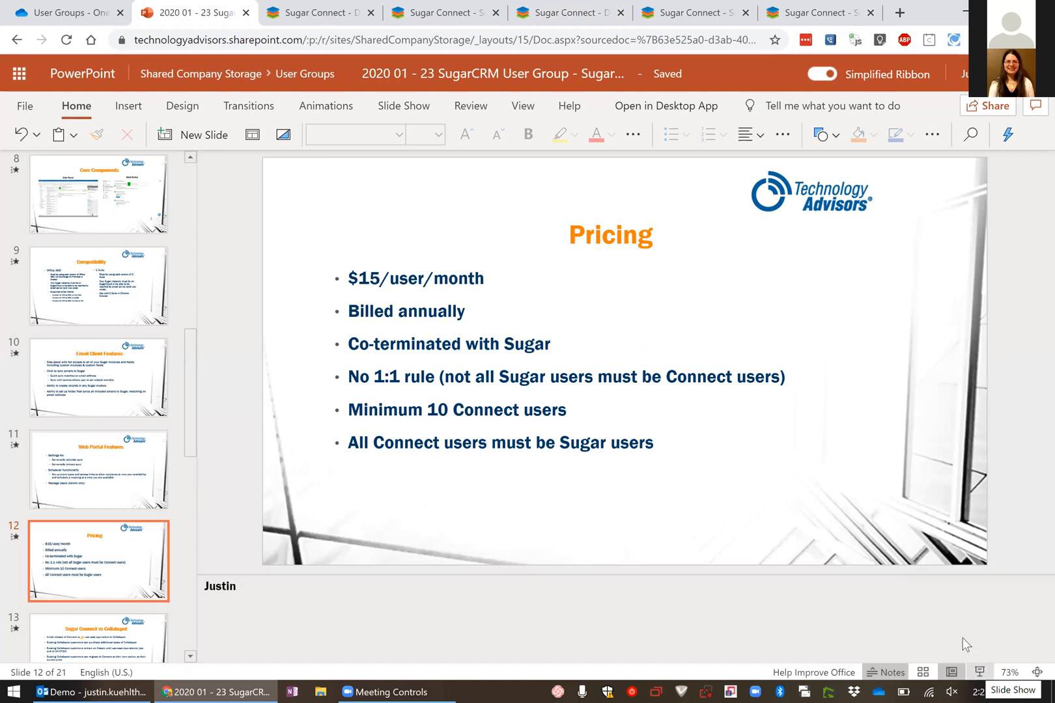